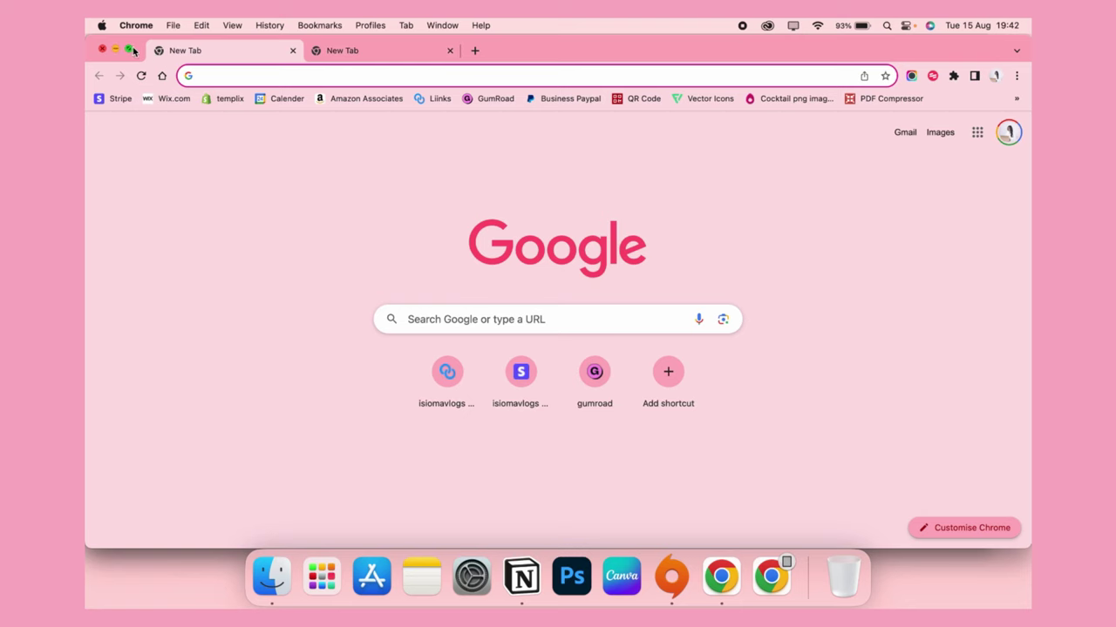
Tile Chrome on the left half with the Notion 'my life dashboard' window on the right.
{"action": "mouse_move", "coordinate": [131, 50]}
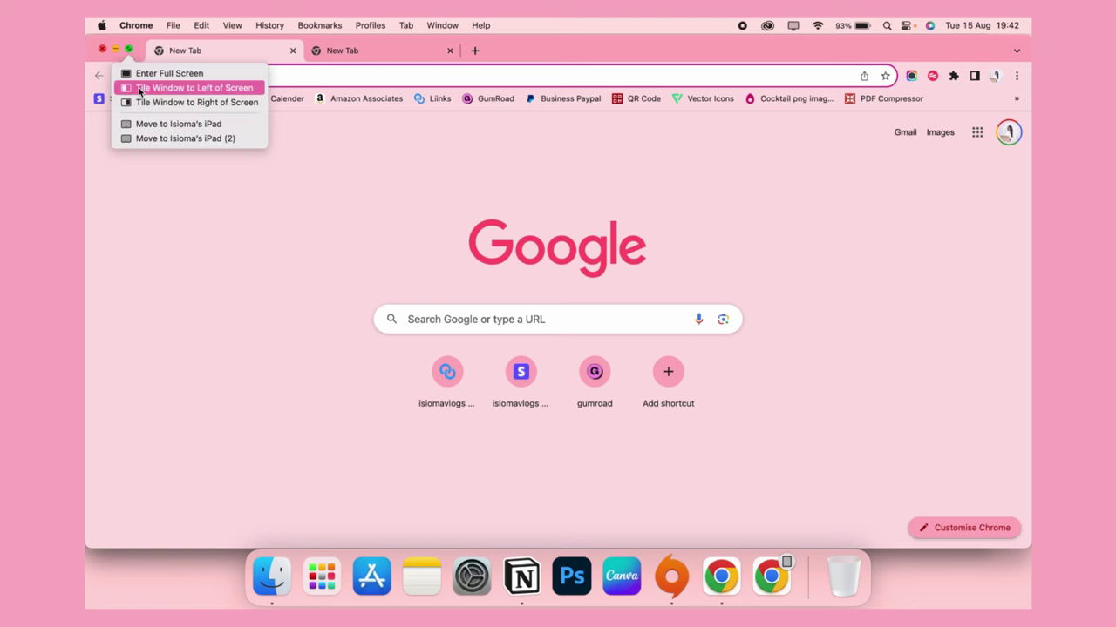
{"action": "left_click", "coordinate": [139, 88]}
{"action": "left_click", "coordinate": [761, 290]}
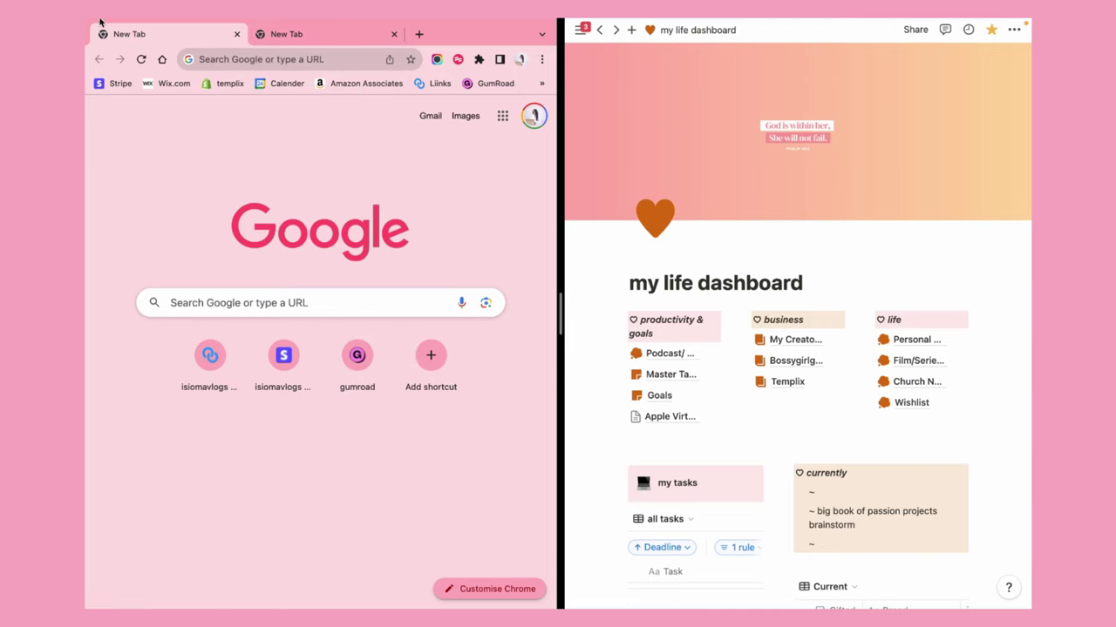
Leave split view and load flaticon.com in the second new tab.
{"action": "mouse_move", "coordinate": [128, 24]}
{"action": "left_click", "coordinate": [127, 43]}
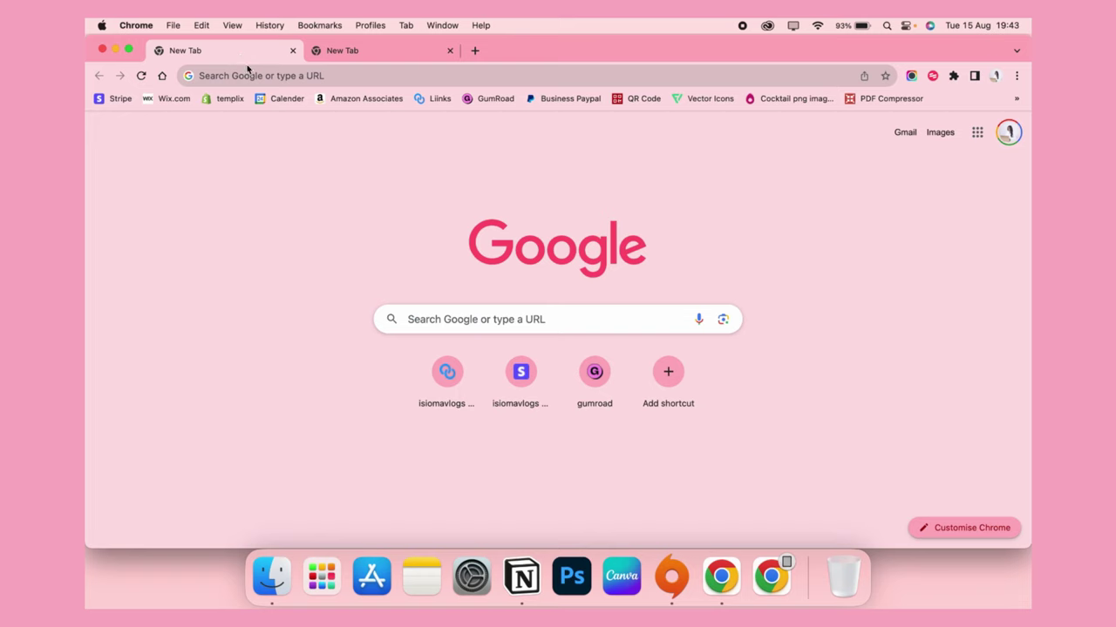
{"action": "left_click", "coordinate": [353, 51]}
{"action": "left_click", "coordinate": [351, 75]}
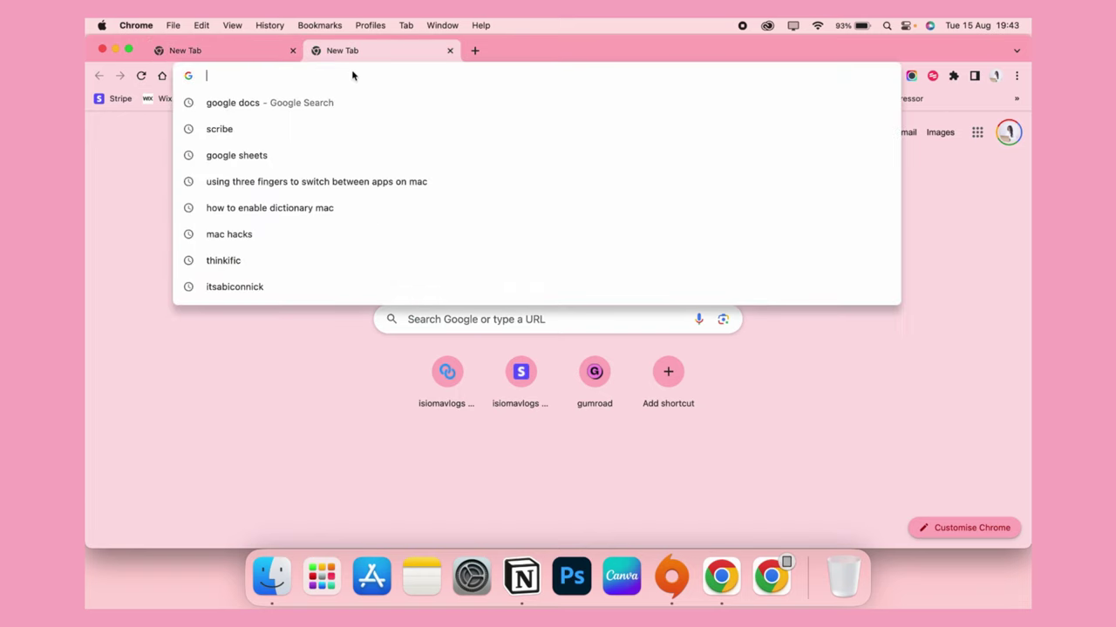
{"action": "left_click", "coordinate": [272, 388]}
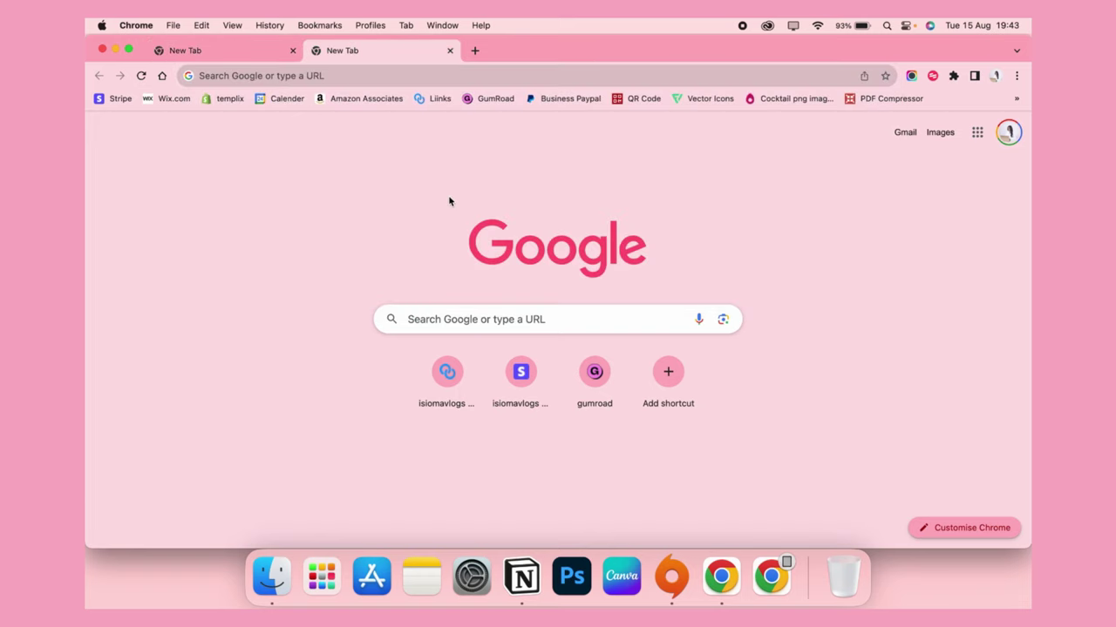
{"action": "left_click", "coordinate": [720, 102]}
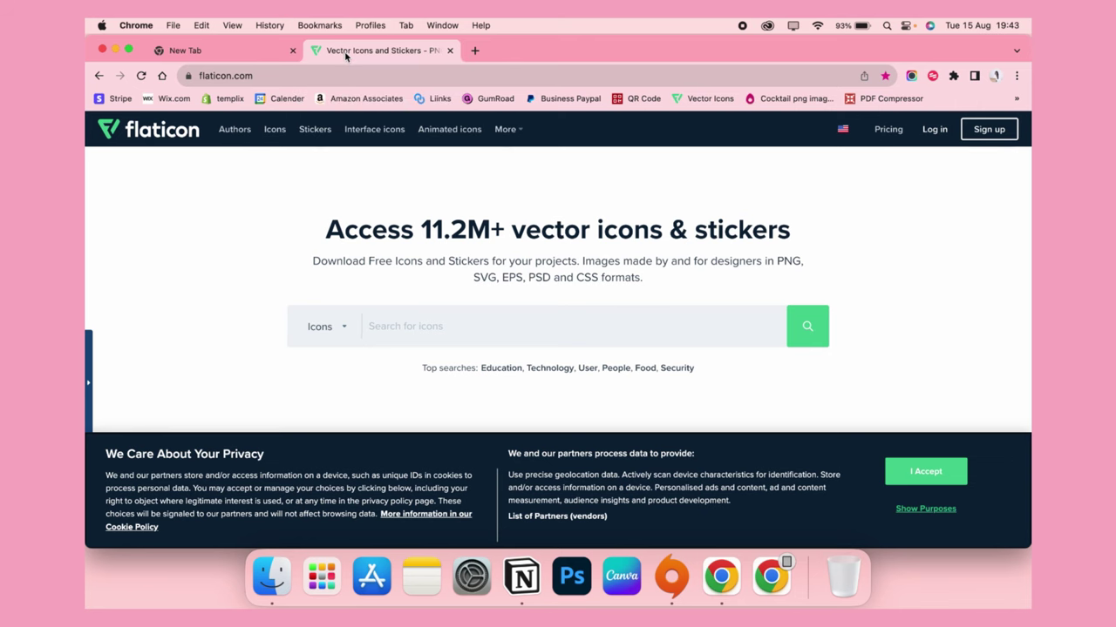
Move the flaticon tab into its own window, tiled left beside the Google new tab.
{"action": "left_click_drag", "start_coordinate": [346, 56], "coordinate": [416, 144]}
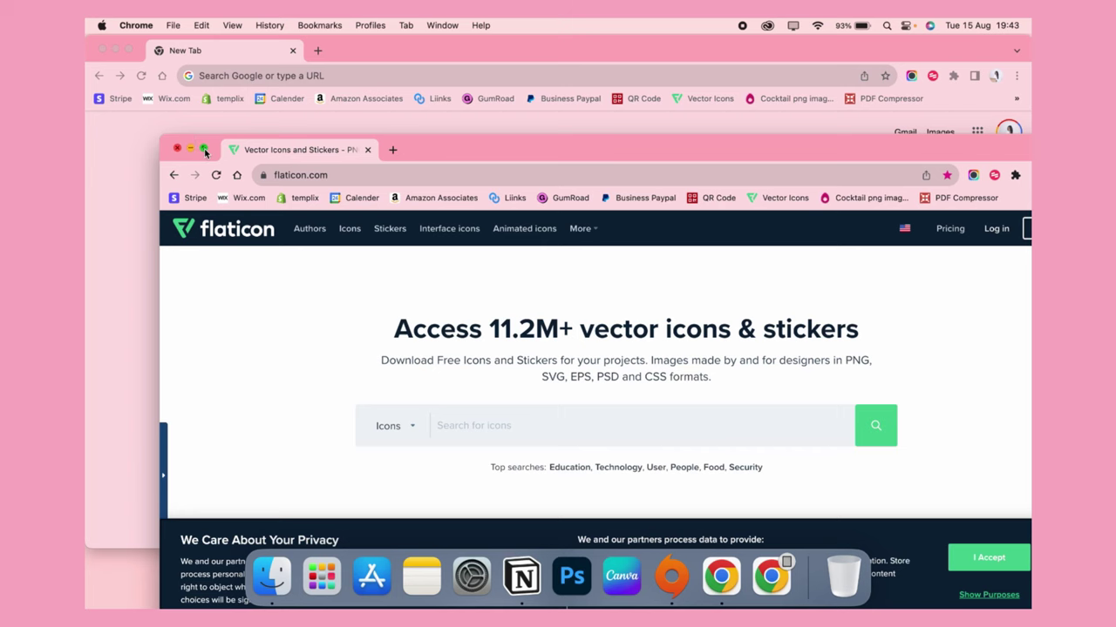
{"action": "mouse_move", "coordinate": [205, 153]}
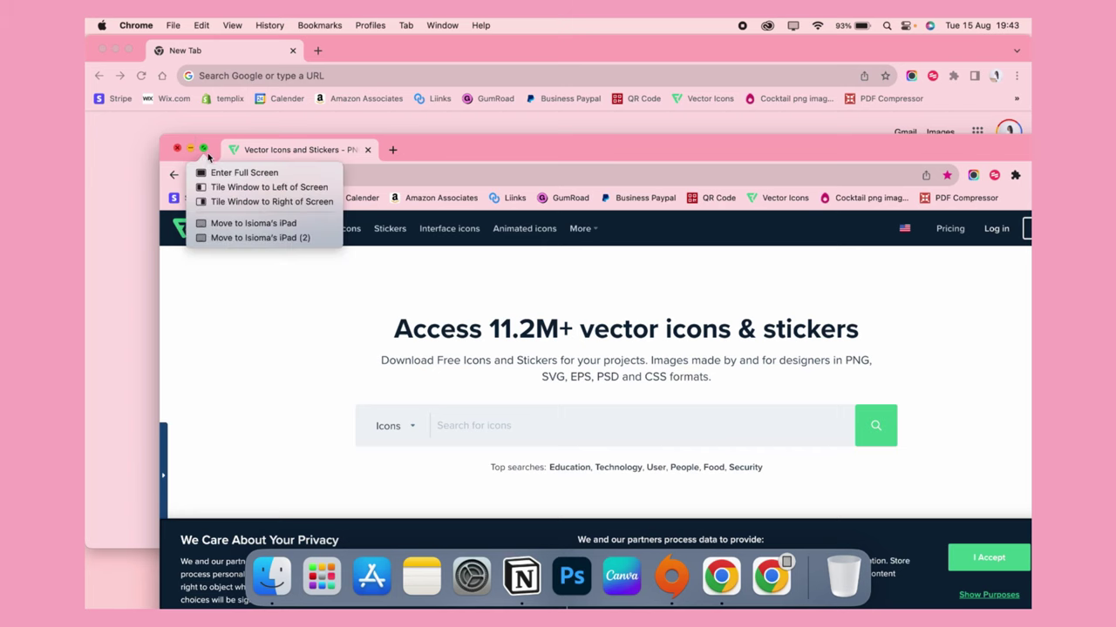
{"action": "left_click", "coordinate": [216, 187]}
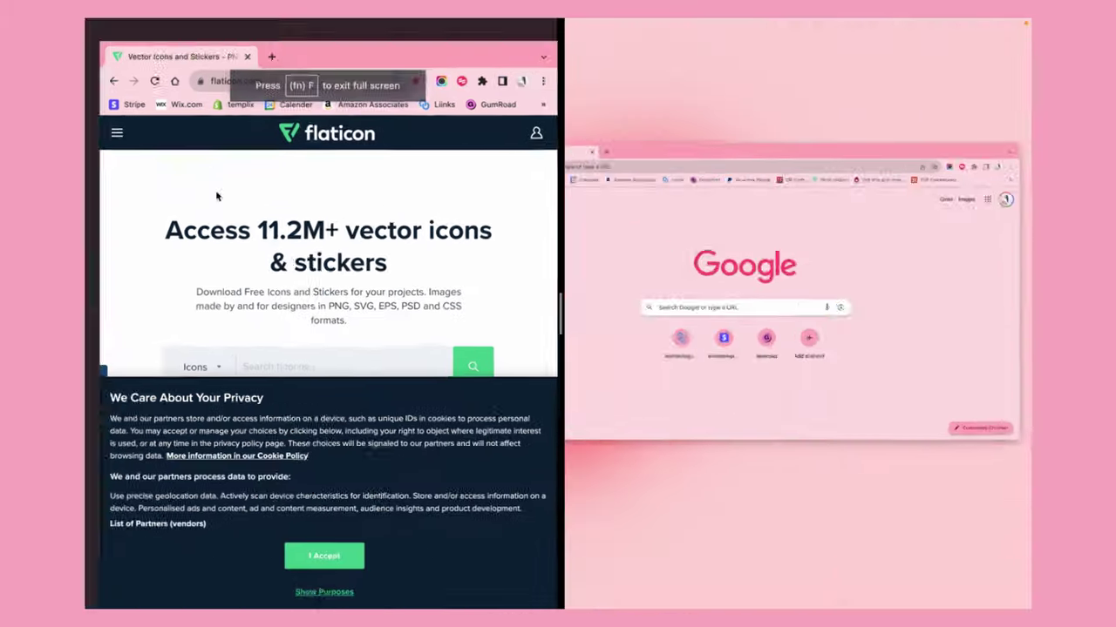
{"action": "left_click", "coordinate": [679, 185]}
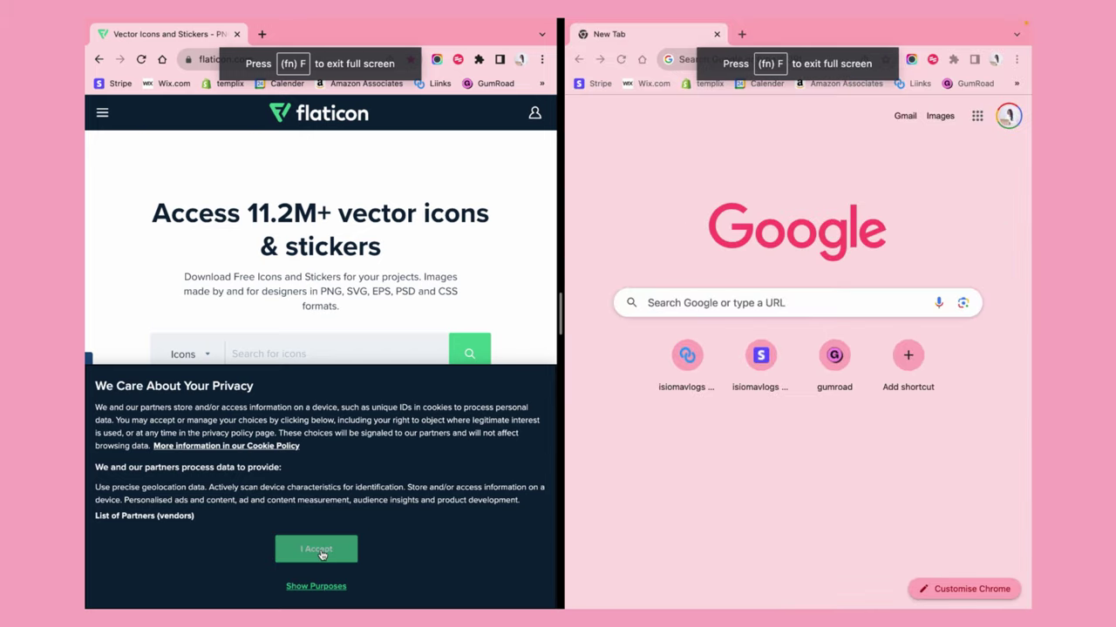
Accept flaticon's cookie notice, scroll the page, and select the flaticon.com address.
{"action": "left_click", "coordinate": [316, 548]}
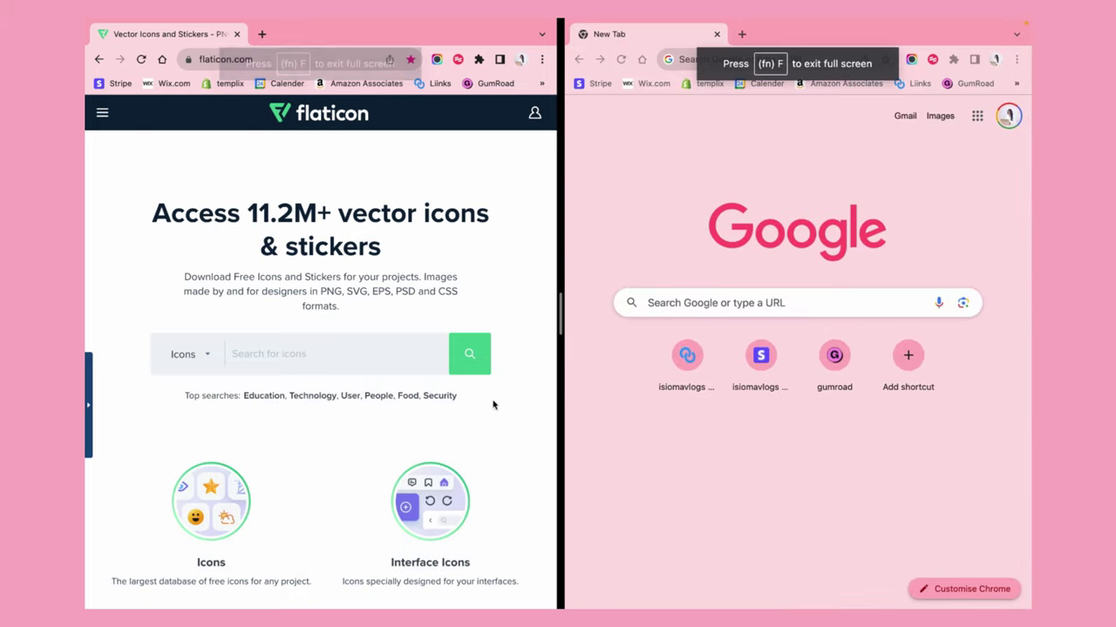
{"action": "scroll", "coordinate": [450, 400], "scroll_direction": "down", "scroll_amount": 7}
{"action": "scroll", "coordinate": [451, 399], "scroll_direction": "up", "scroll_amount": 4}
{"action": "scroll", "coordinate": [450, 399], "scroll_direction": "up", "scroll_amount": 4}
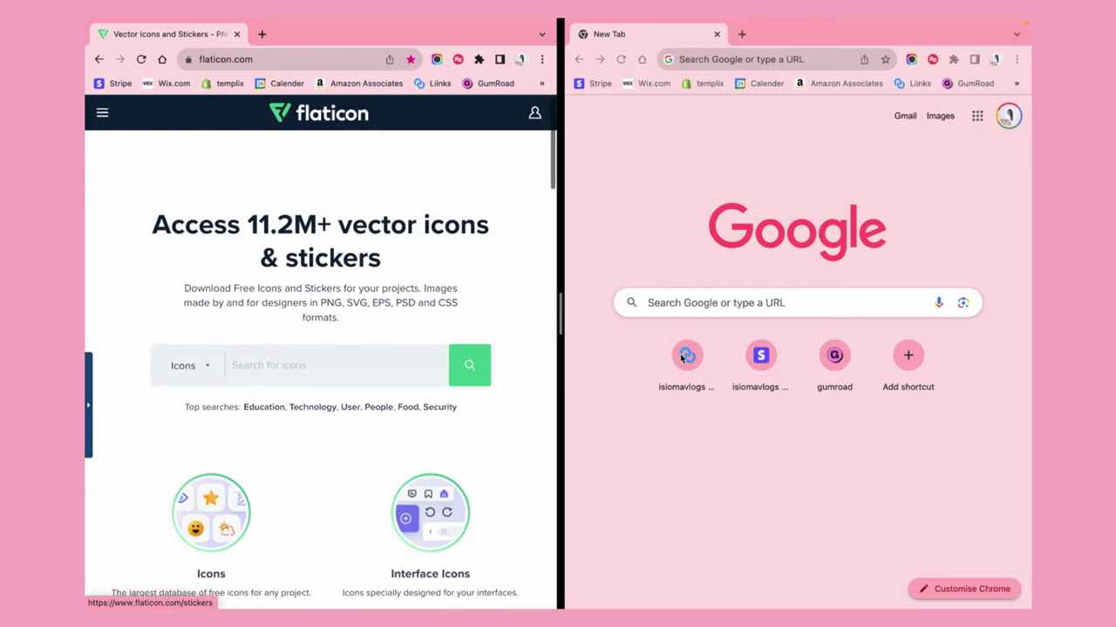
{"action": "scroll", "coordinate": [466, 419], "scroll_direction": "down", "scroll_amount": 2}
{"action": "scroll", "coordinate": [466, 419], "scroll_direction": "down", "scroll_amount": 5}
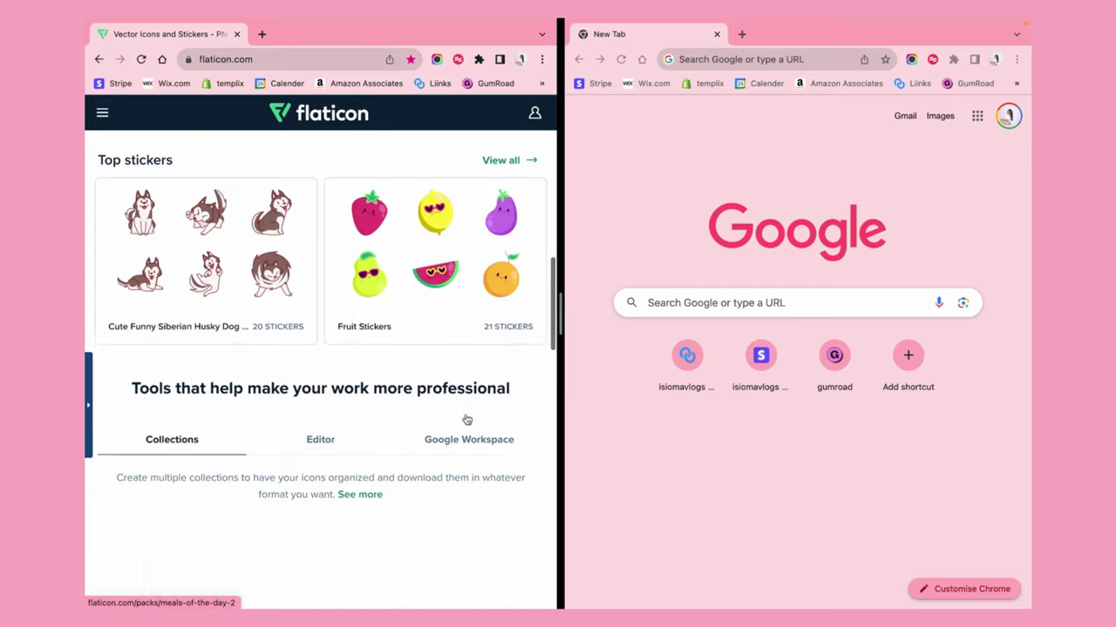
{"action": "scroll", "coordinate": [443, 393], "scroll_direction": "up", "scroll_amount": 4}
{"action": "left_click", "coordinate": [305, 60]}
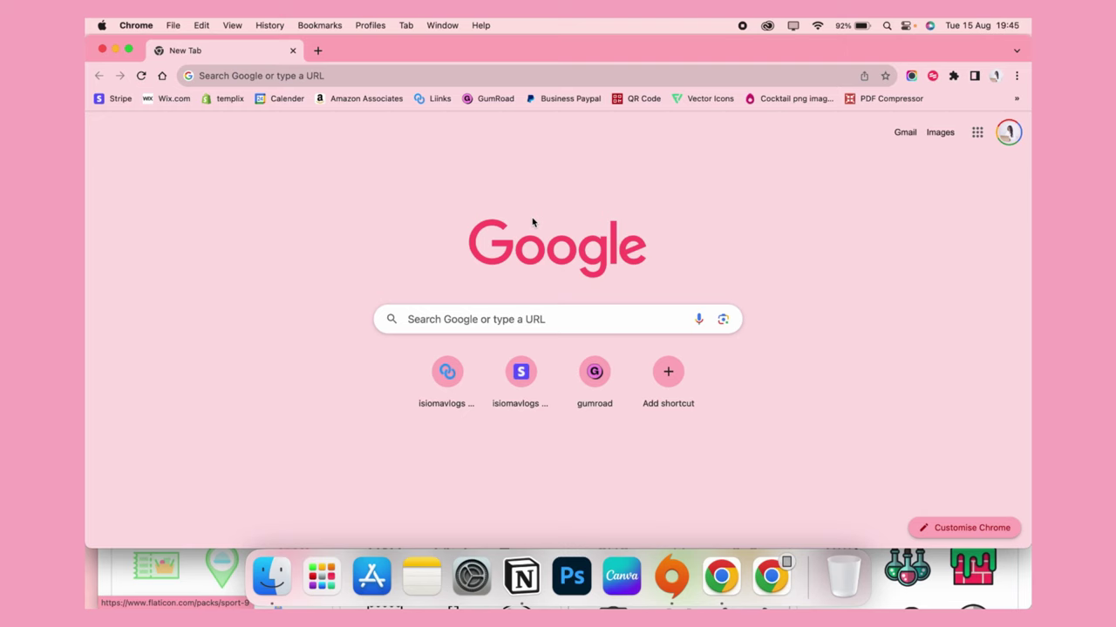
Go to the Notion full-screen space, exit full screen, then re-enter it.
{"action": "key", "text": "ctrl+Right"}
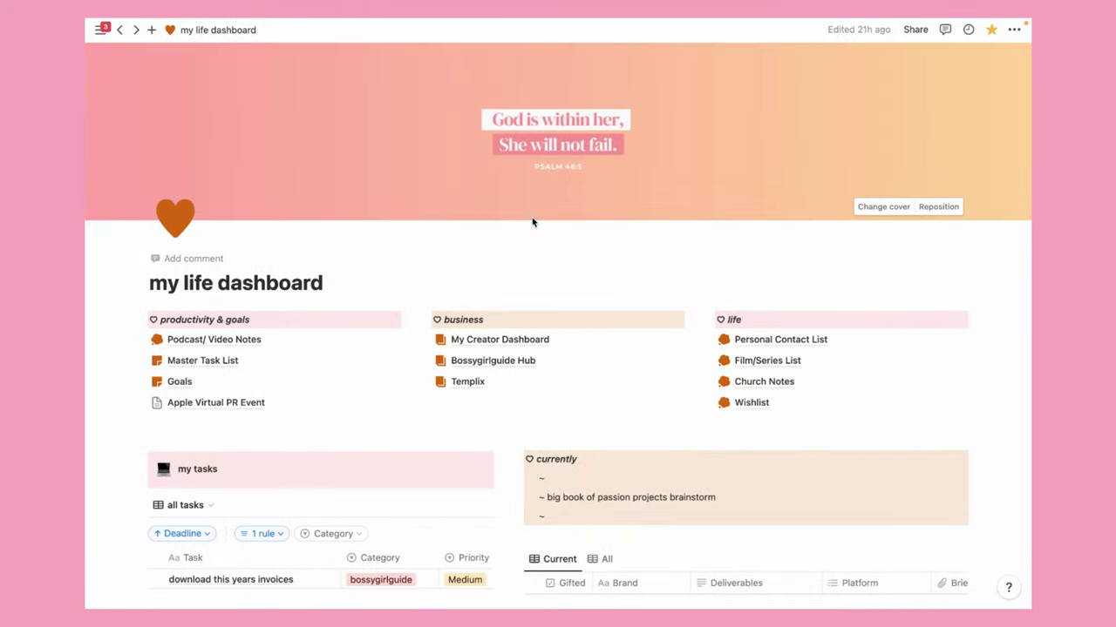
{"action": "mouse_move", "coordinate": [407, 23]}
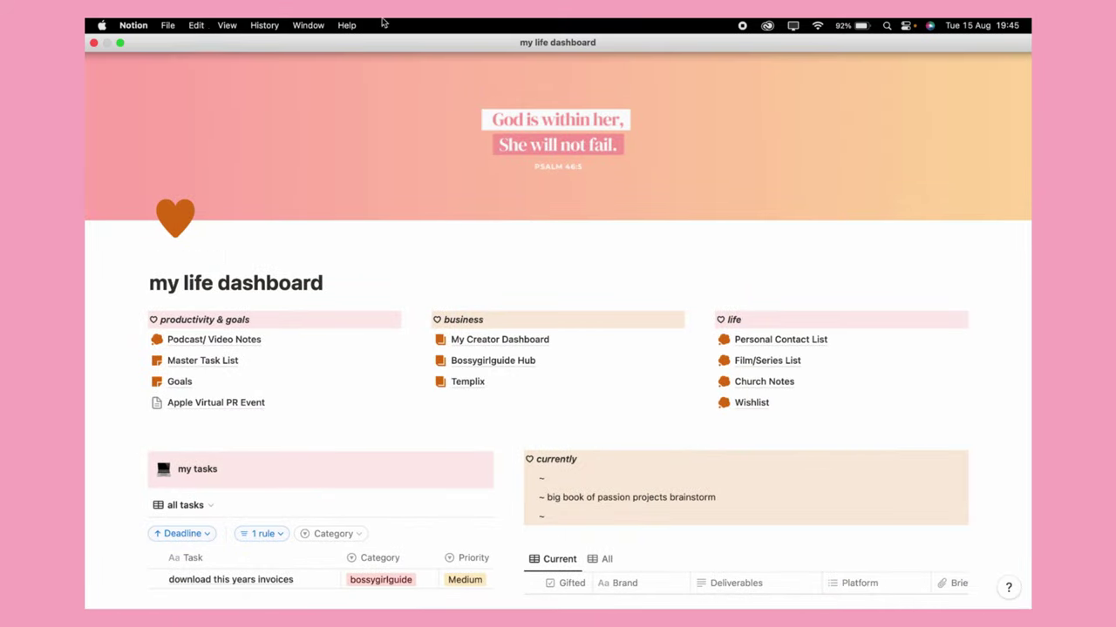
{"action": "left_click", "coordinate": [120, 41]}
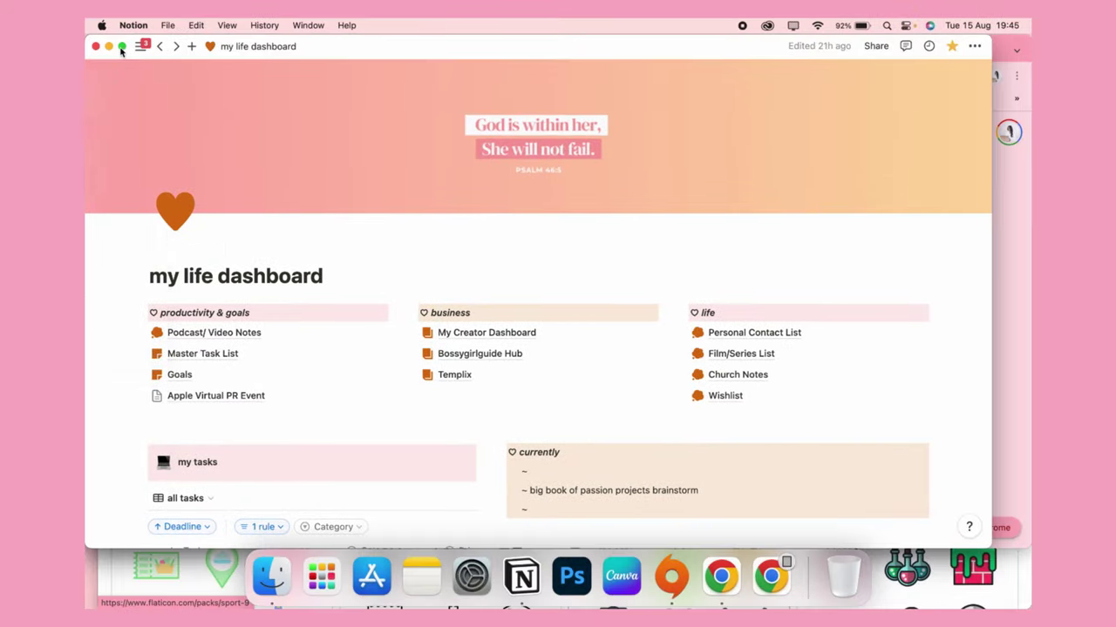
{"action": "left_click", "coordinate": [121, 48]}
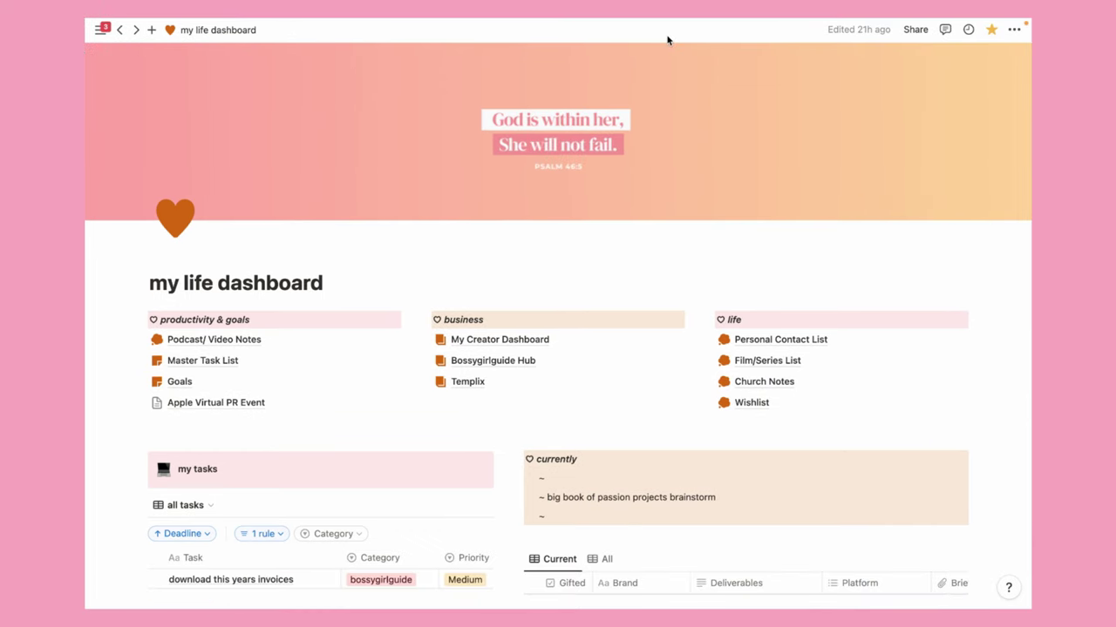
Switch back and forth between the Chrome and Notion spaces with Control+arrow keys.
{"action": "key", "text": "ctrl+Left"}
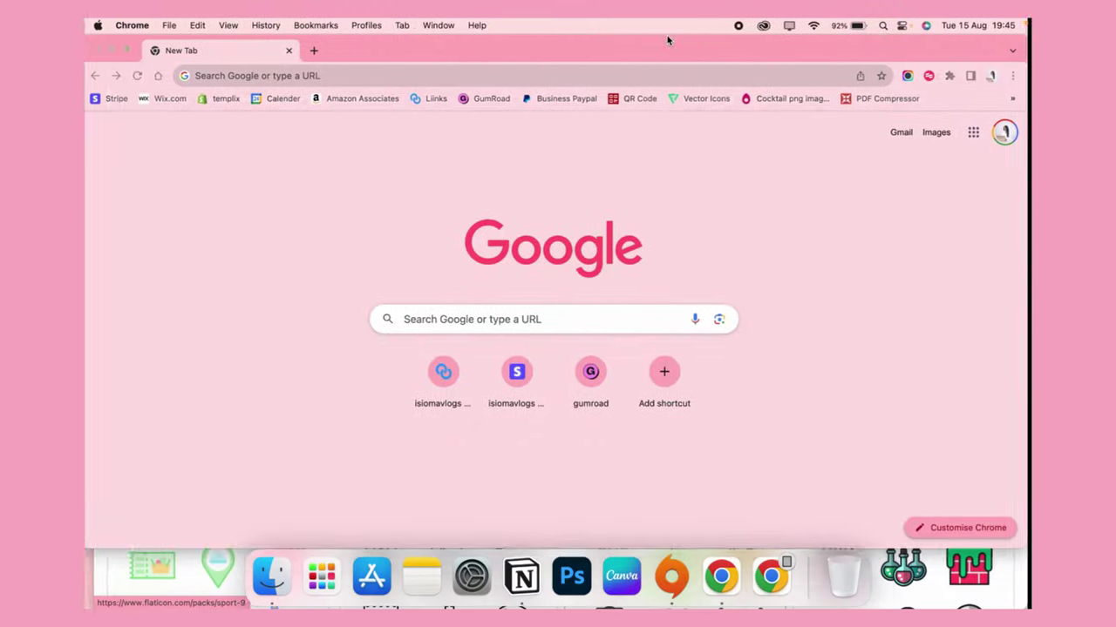
{"action": "key", "text": "ctrl+Right"}
{"action": "key", "text": "ctrl+Left"}
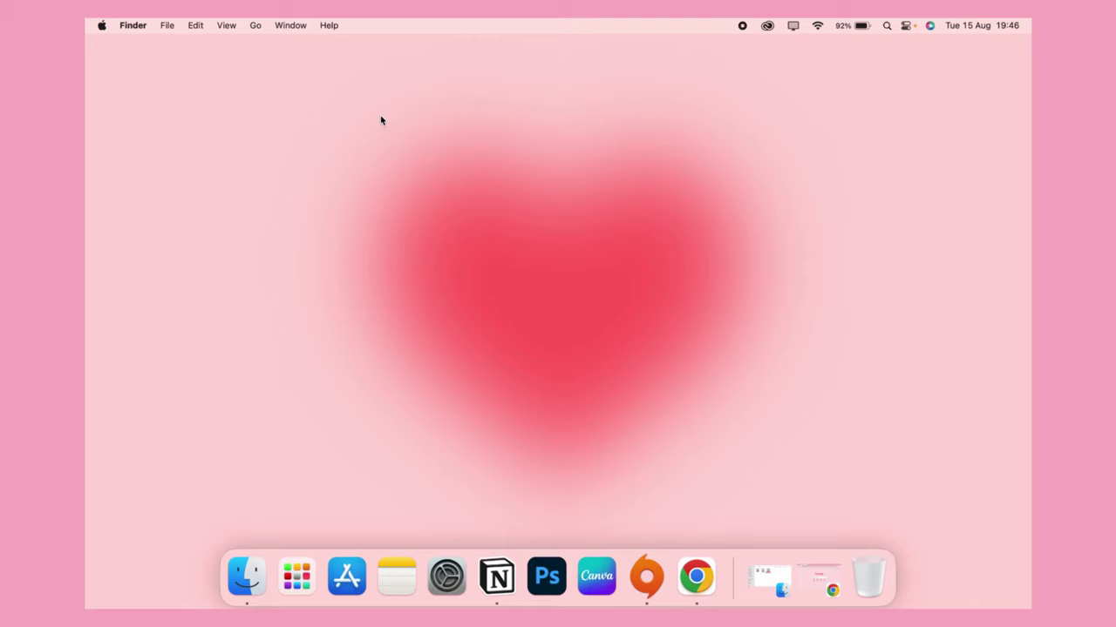
Drag the Music tile from Control Centre into the menu bar.
{"action": "left_click", "coordinate": [905, 27]}
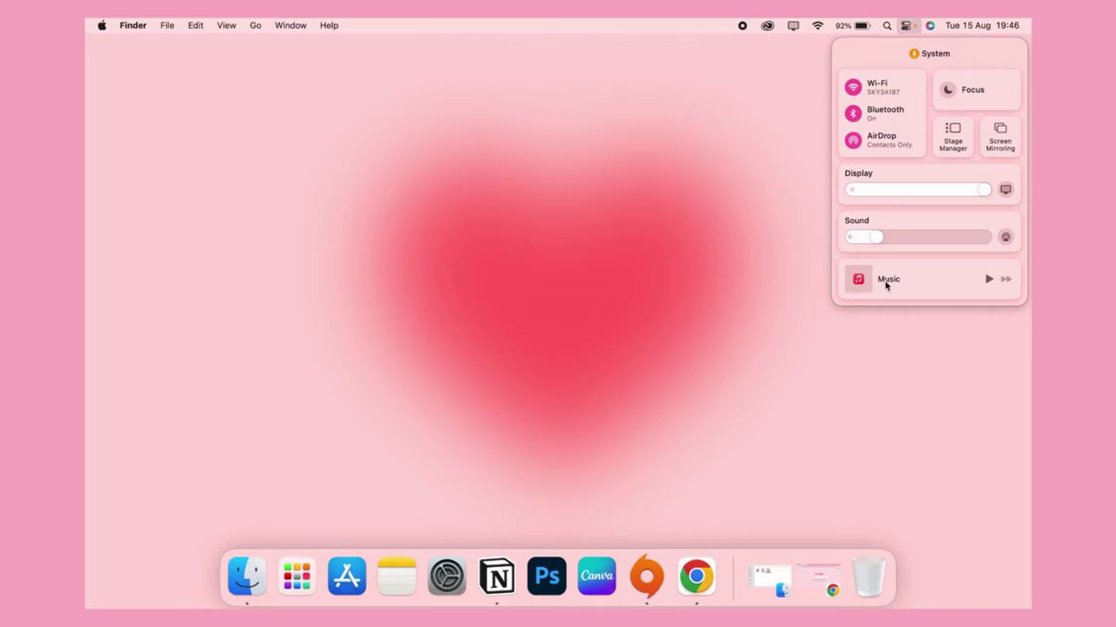
{"action": "left_click_drag", "start_coordinate": [885, 284], "coordinate": [710, 25]}
{"action": "left_click", "coordinate": [716, 112]}
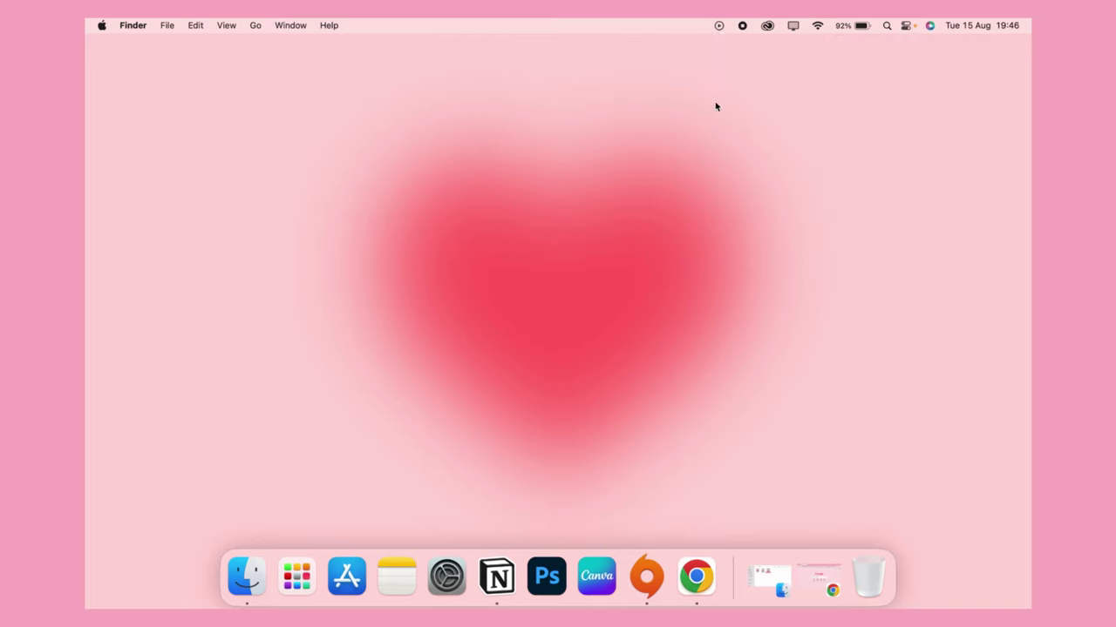
Start playback from the new Now Playing menu item, closing the Music library window.
{"action": "left_click", "coordinate": [718, 26]}
{"action": "left_click", "coordinate": [807, 107]}
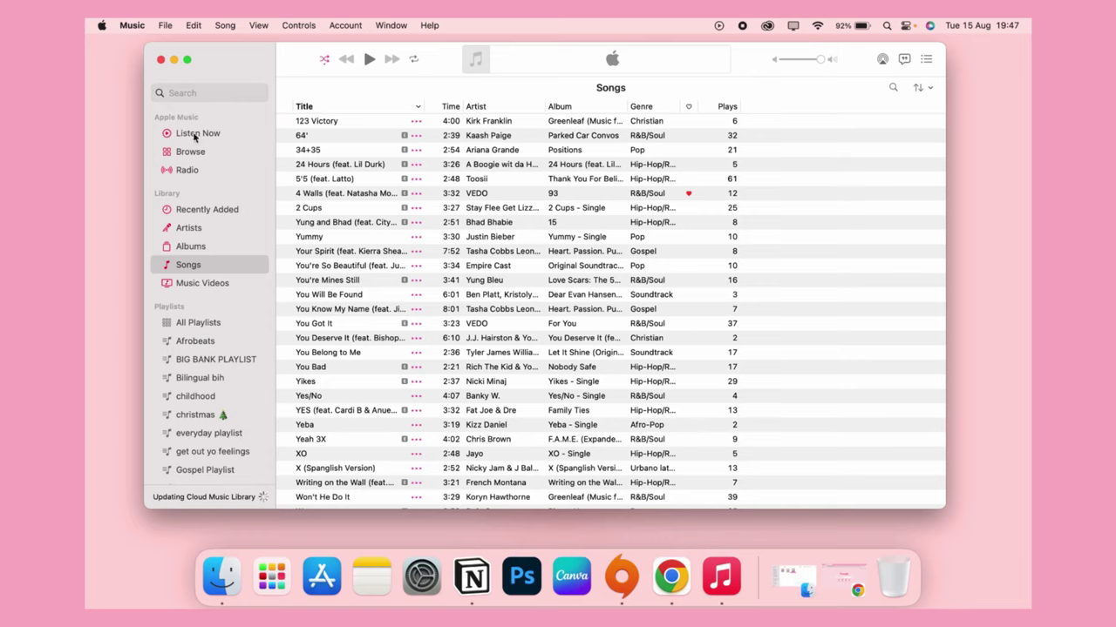
{"action": "left_click", "coordinate": [160, 59]}
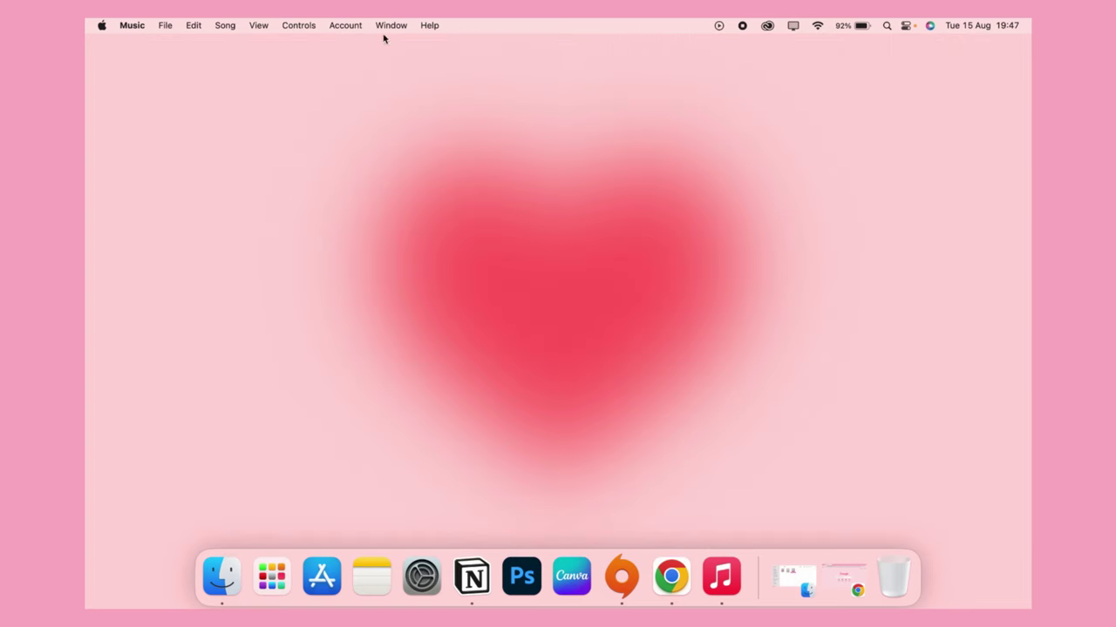
{"action": "left_click", "coordinate": [720, 27]}
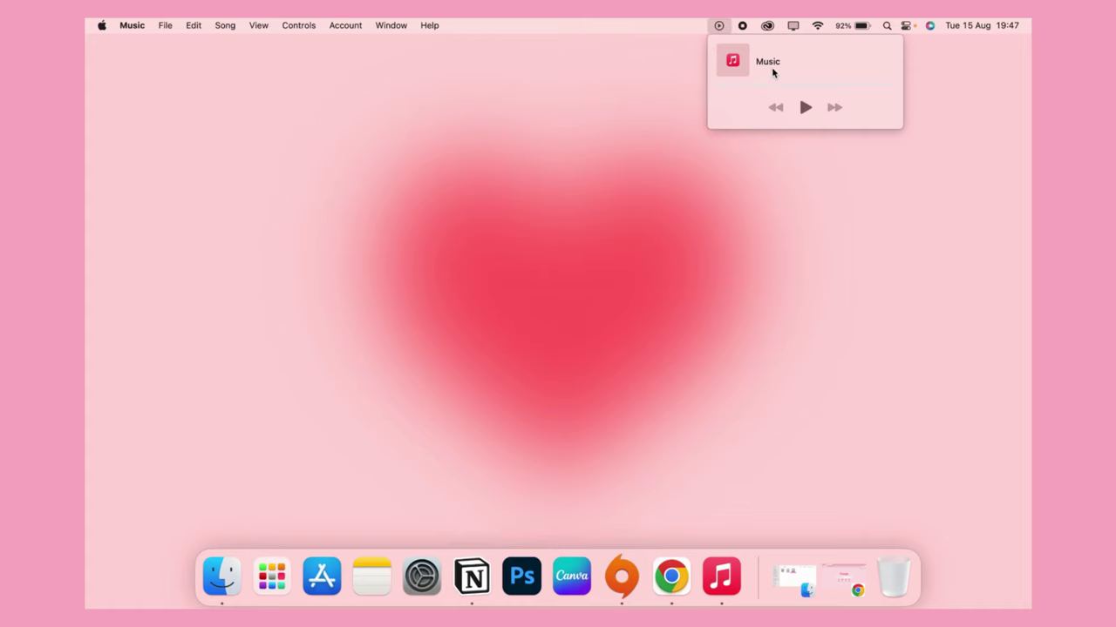
{"action": "left_click", "coordinate": [655, 98]}
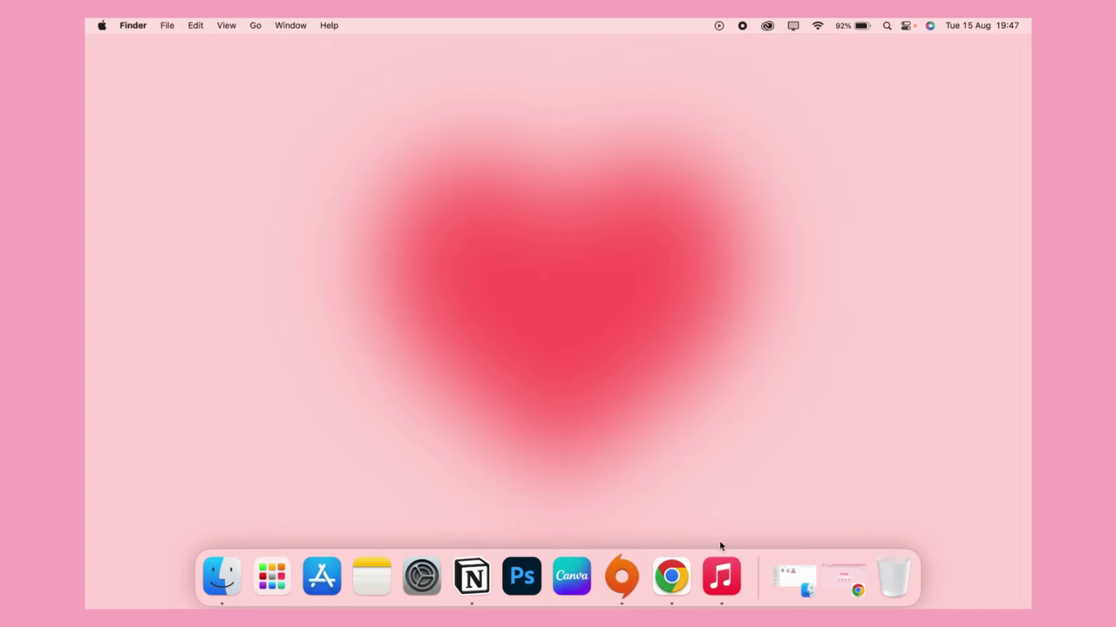
{"action": "left_click", "coordinate": [909, 25]}
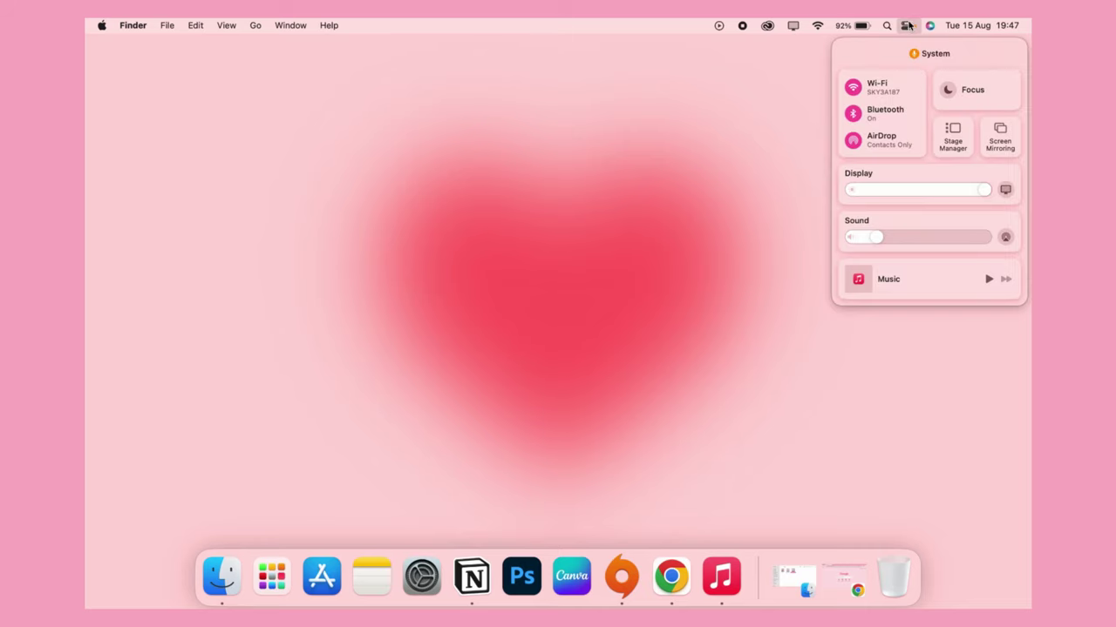
{"action": "left_click", "coordinate": [806, 228]}
{"action": "left_click", "coordinate": [719, 25]}
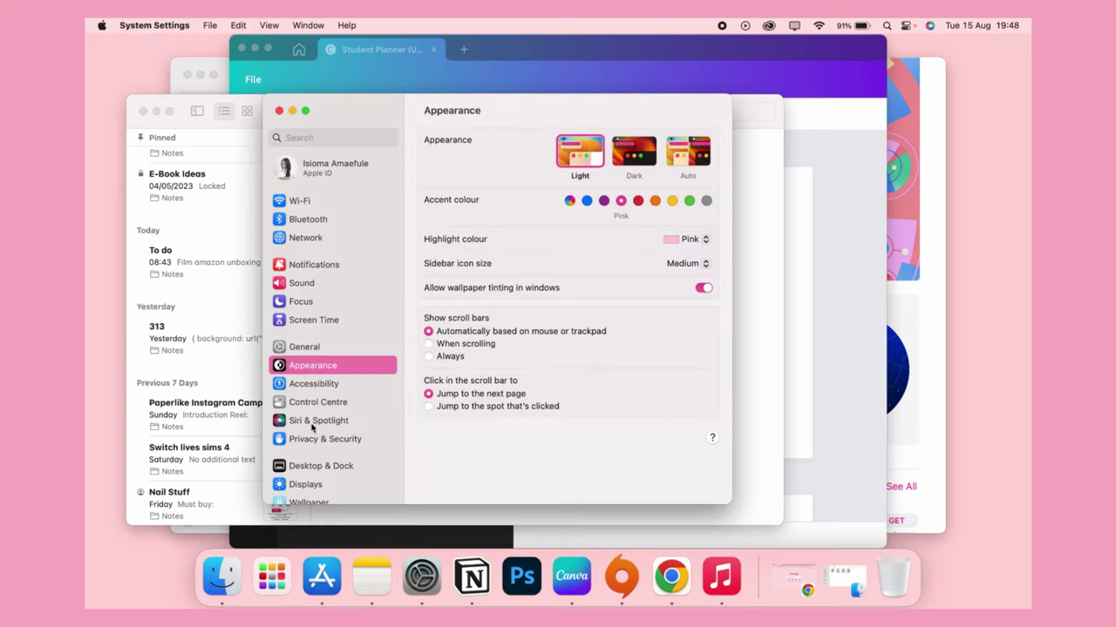
Switch on the Stage Manager toggle in Desktop & Dock settings.
{"action": "left_click", "coordinate": [312, 467]}
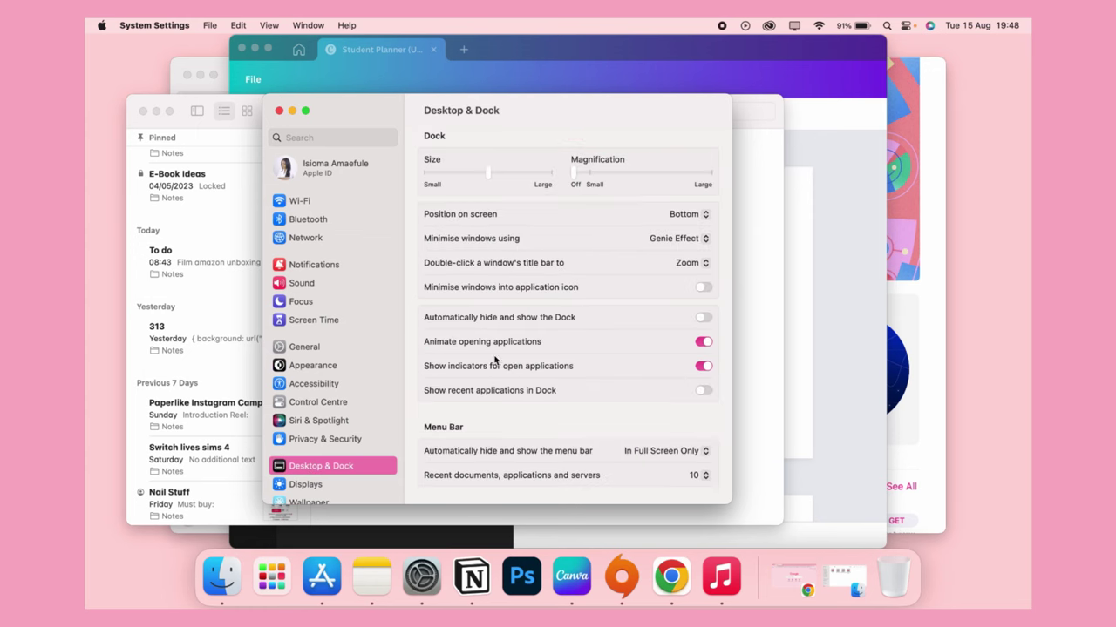
{"action": "scroll", "coordinate": [501, 383], "scroll_direction": "down", "scroll_amount": 5}
{"action": "scroll", "coordinate": [504, 373], "scroll_direction": "down", "scroll_amount": 5}
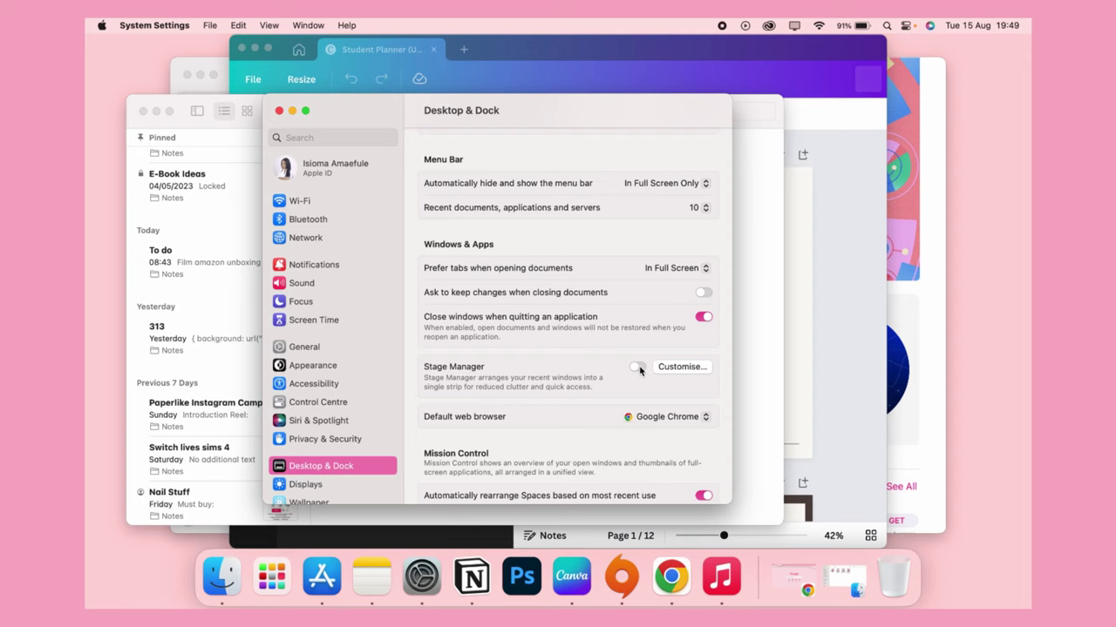
{"action": "left_click", "coordinate": [638, 367]}
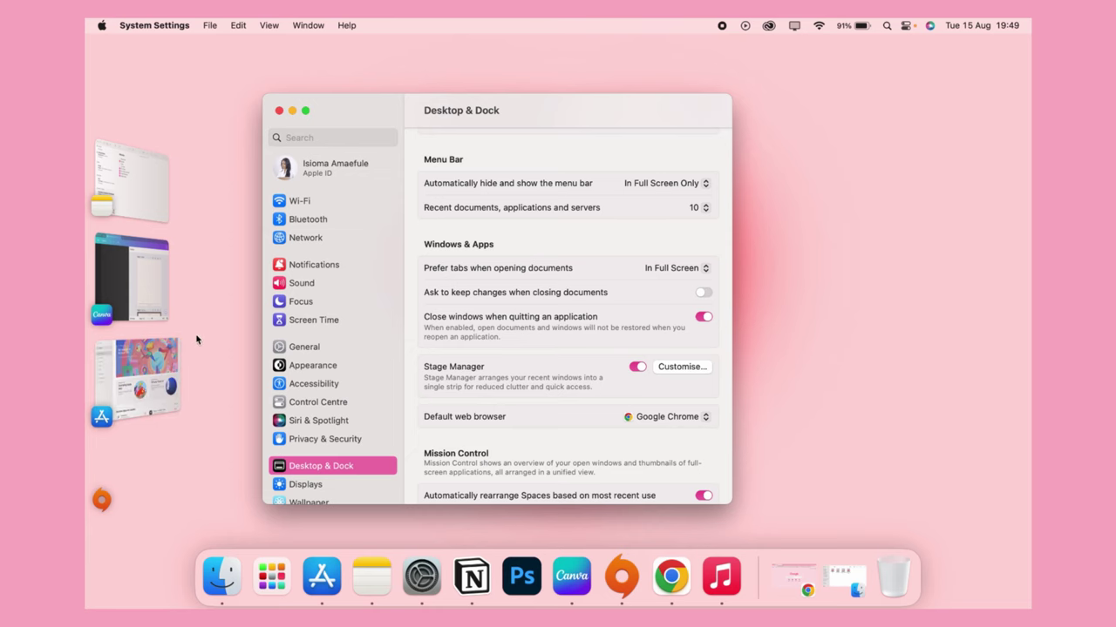
Centre Canva, Notes, then App Store, widen the App Store window and make it full screen.
{"action": "left_click", "coordinate": [126, 293]}
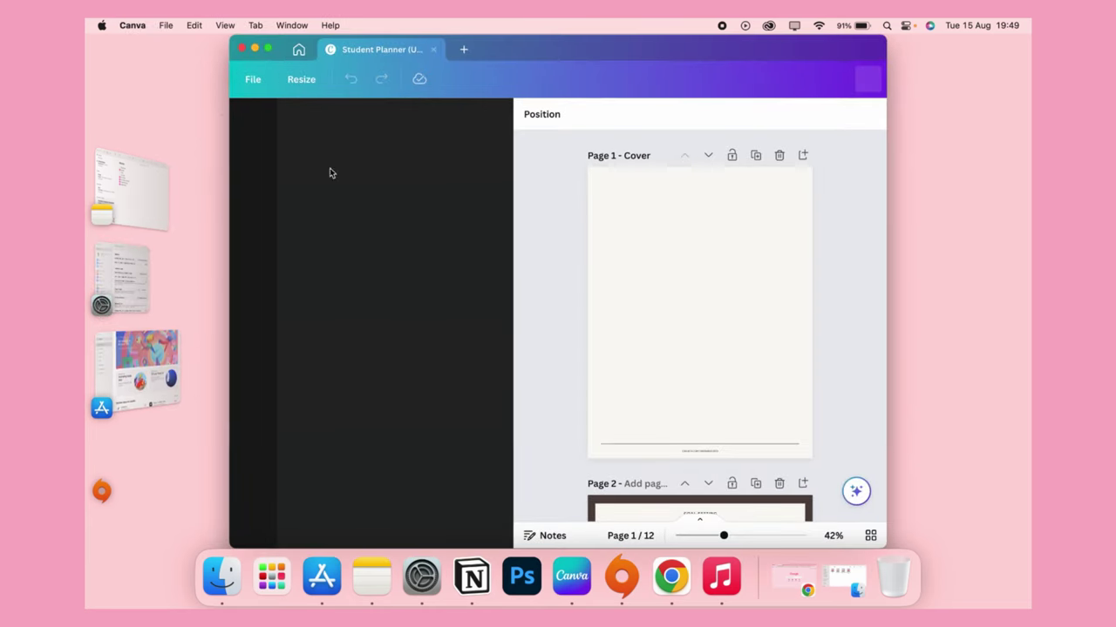
{"action": "left_click", "coordinate": [169, 226]}
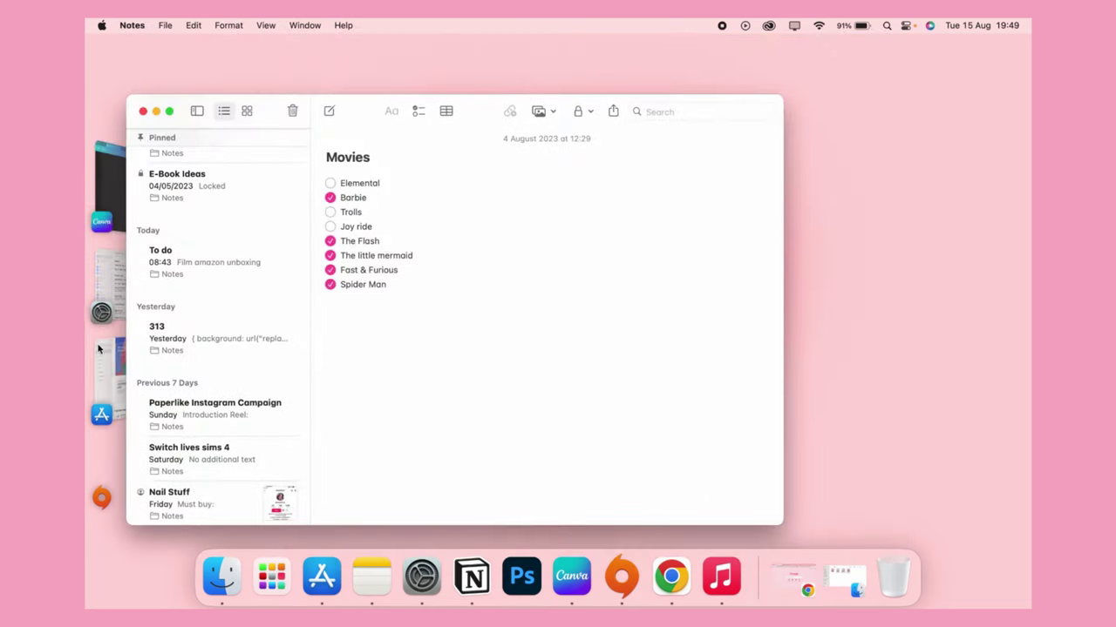
{"action": "left_click", "coordinate": [112, 359]}
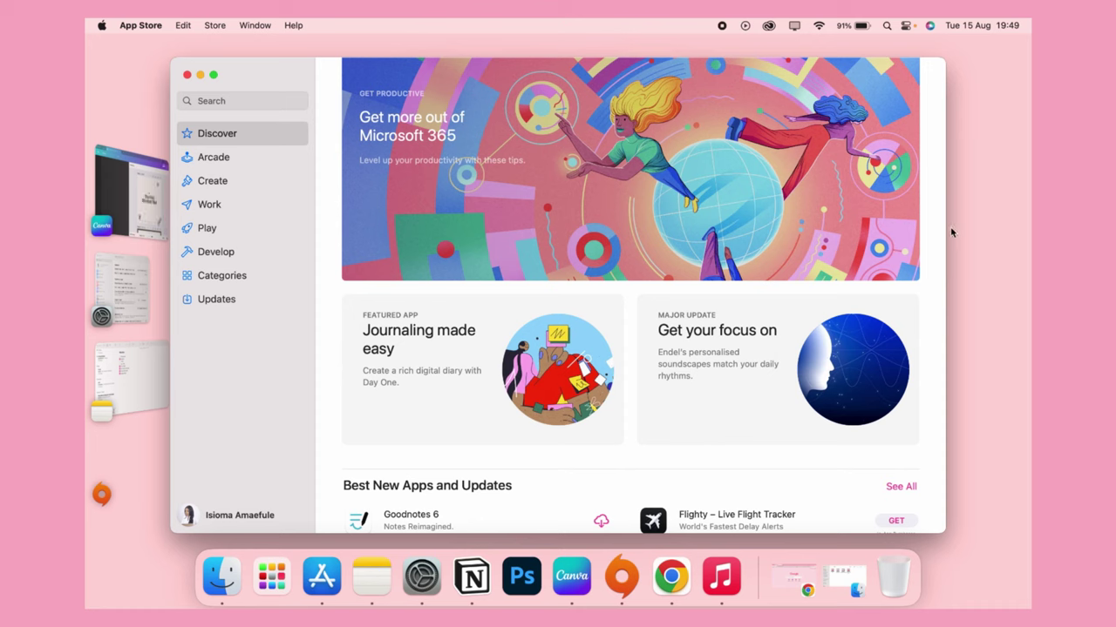
{"action": "left_click_drag", "start_coordinate": [946, 229], "coordinate": [1029, 233]}
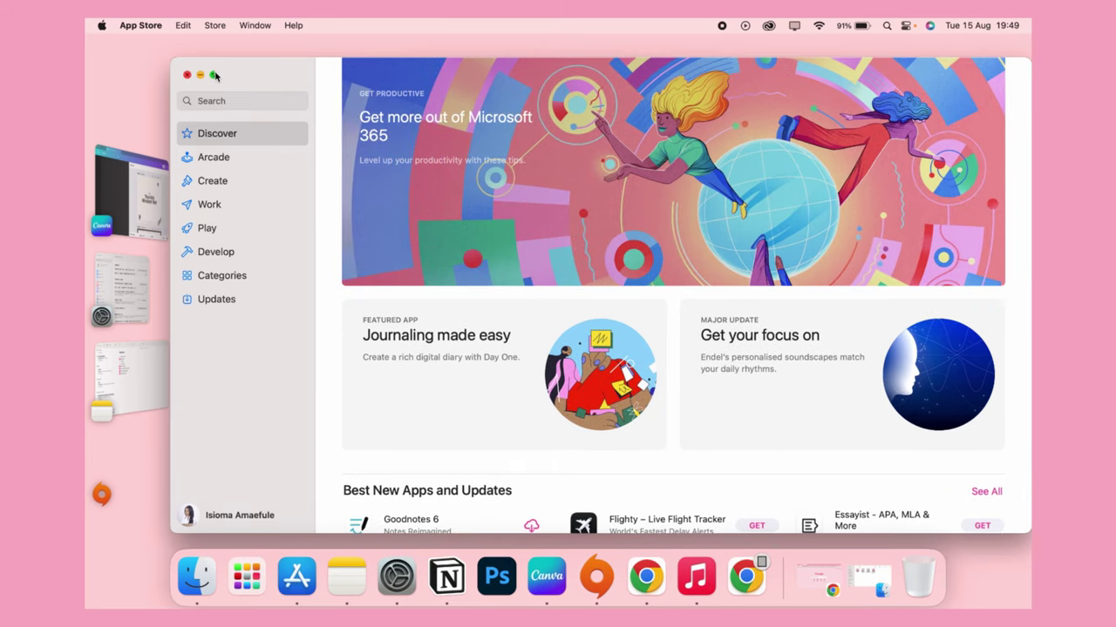
{"action": "left_click", "coordinate": [216, 77]}
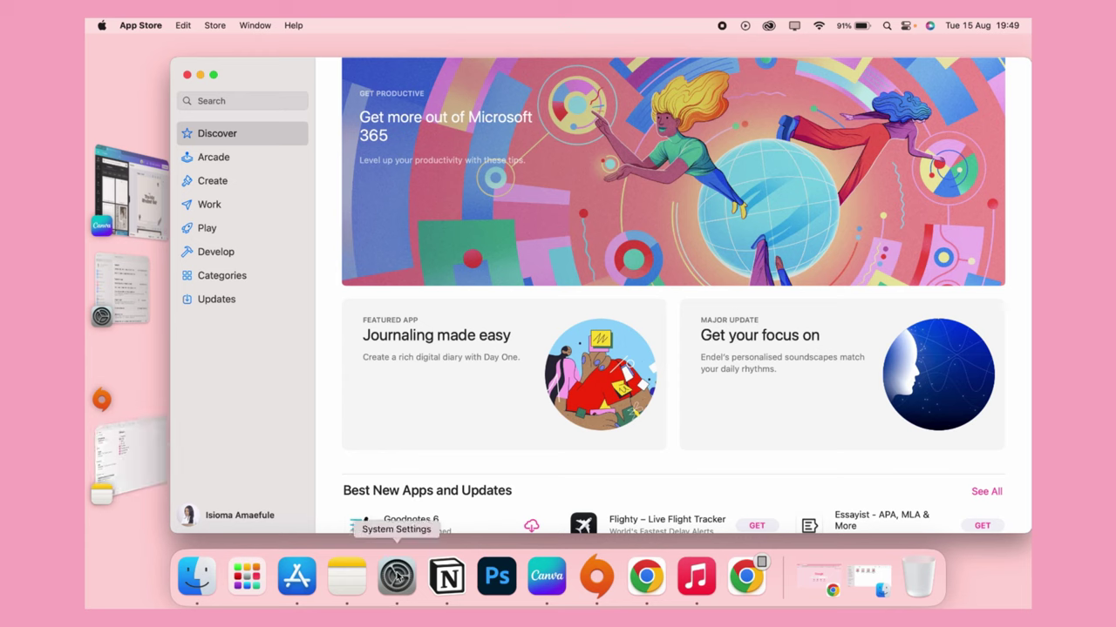
Turn Stage Manager off and bring Canva, App Store, then Finder to the front.
{"action": "left_click", "coordinate": [905, 26]}
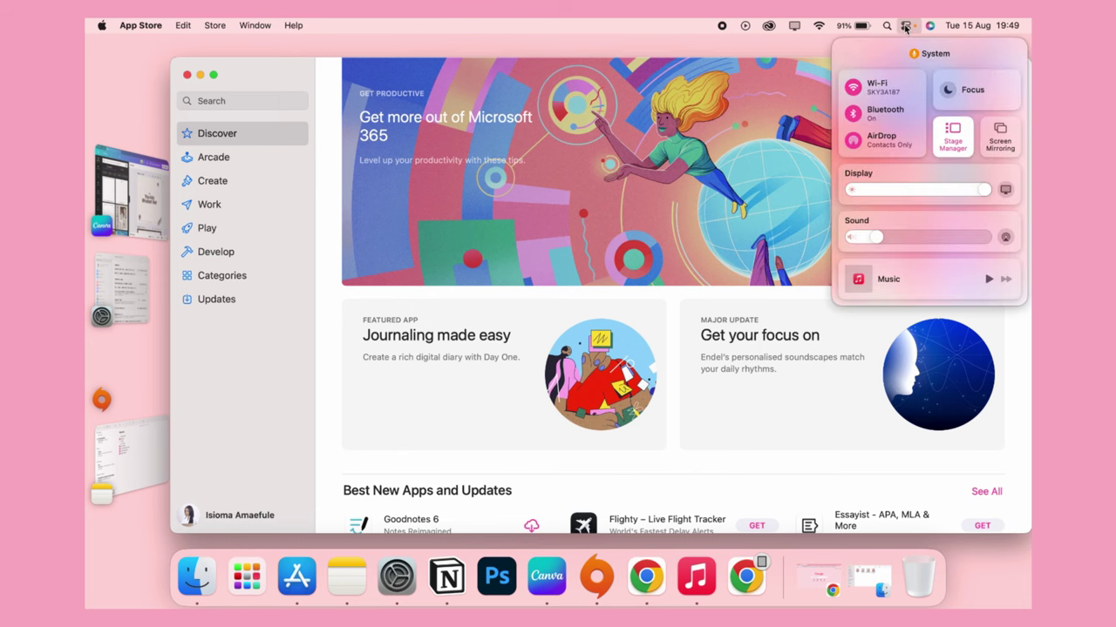
{"action": "left_click", "coordinate": [955, 142]}
{"action": "left_click", "coordinate": [599, 41]}
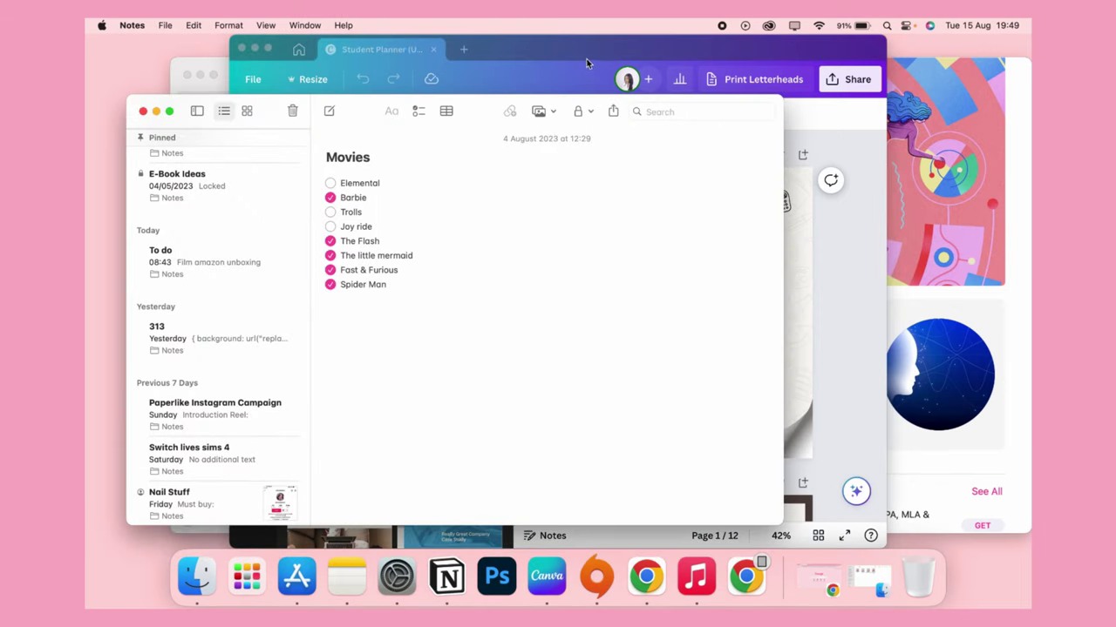
{"action": "left_click", "coordinate": [586, 63]}
{"action": "left_click", "coordinate": [185, 62]}
{"action": "left_click", "coordinate": [160, 61]}
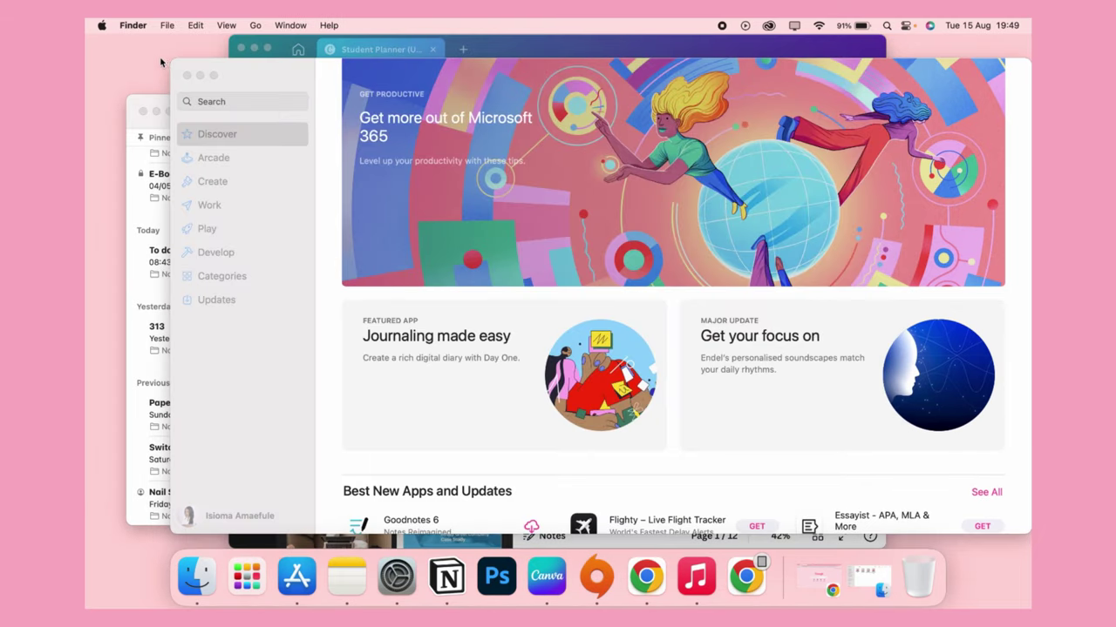
Re-enable Stage Manager and centre the Desktop & Dock settings window.
{"action": "left_click", "coordinate": [907, 26]}
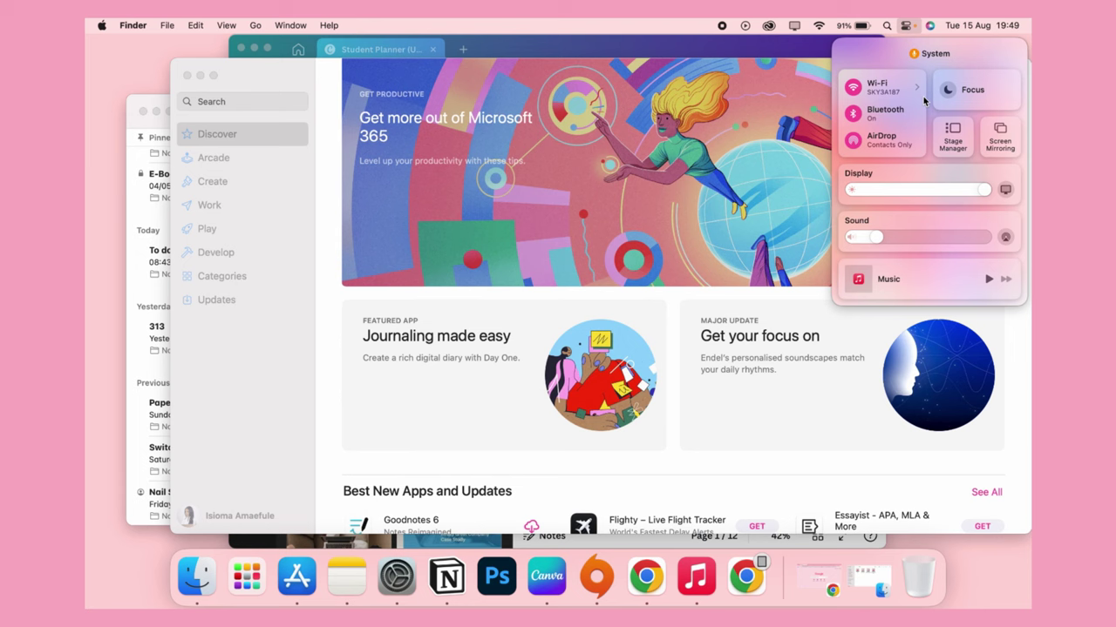
{"action": "left_click", "coordinate": [953, 137]}
{"action": "left_click", "coordinate": [154, 219]}
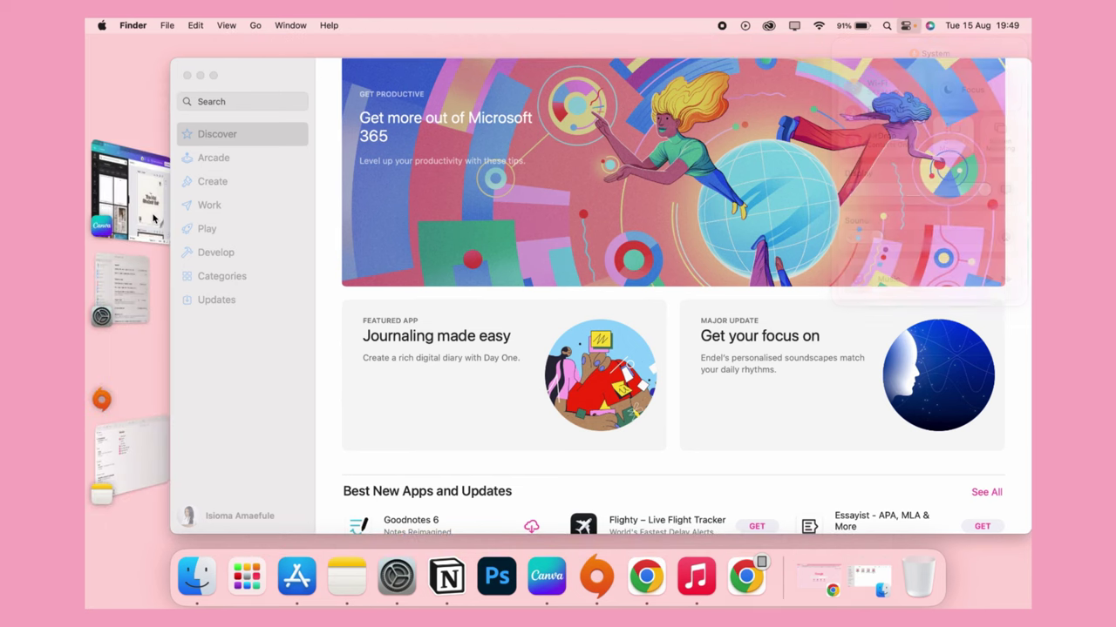
{"action": "left_click", "coordinate": [131, 292]}
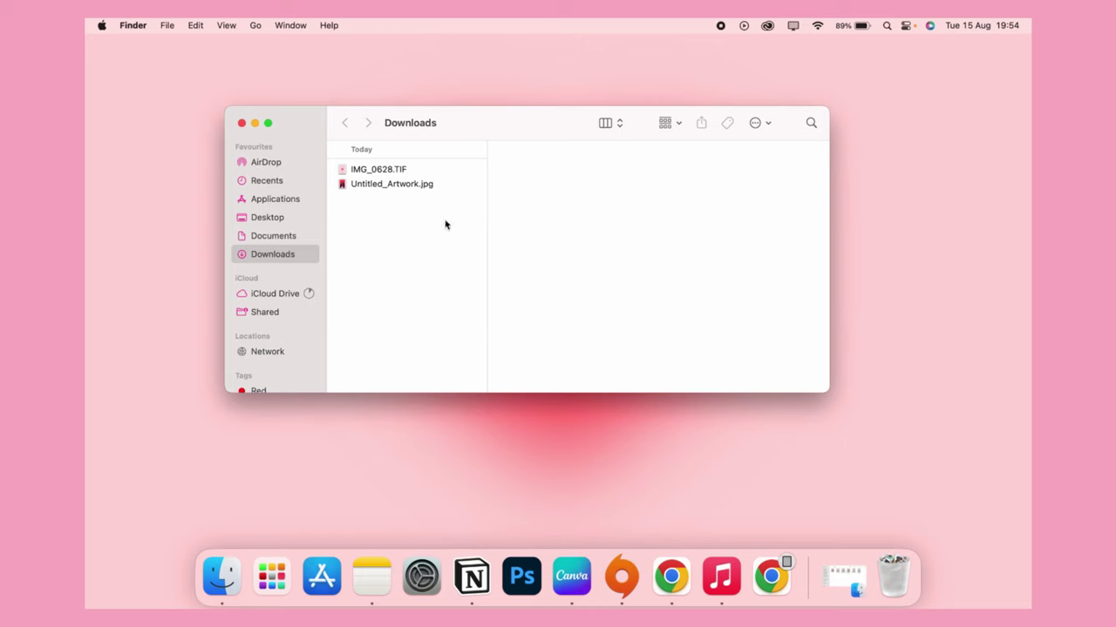
Quick Look Untitled_Artwork.jpg, close the preview, then open it again.
{"action": "left_click", "coordinate": [401, 186]}
{"action": "key", "text": "space"}
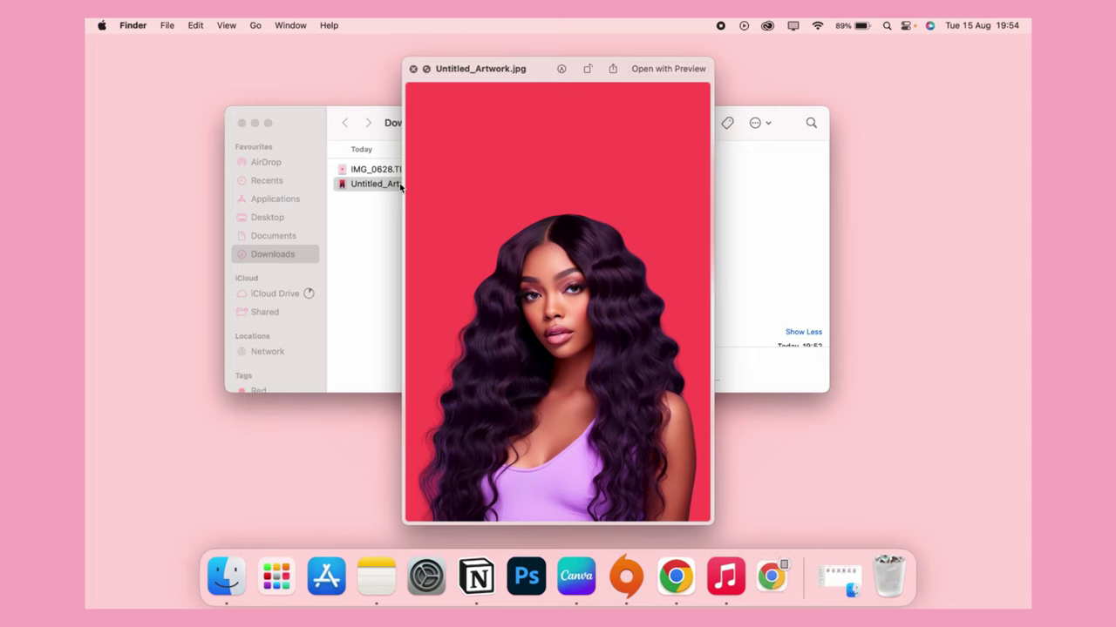
{"action": "key", "text": "space"}
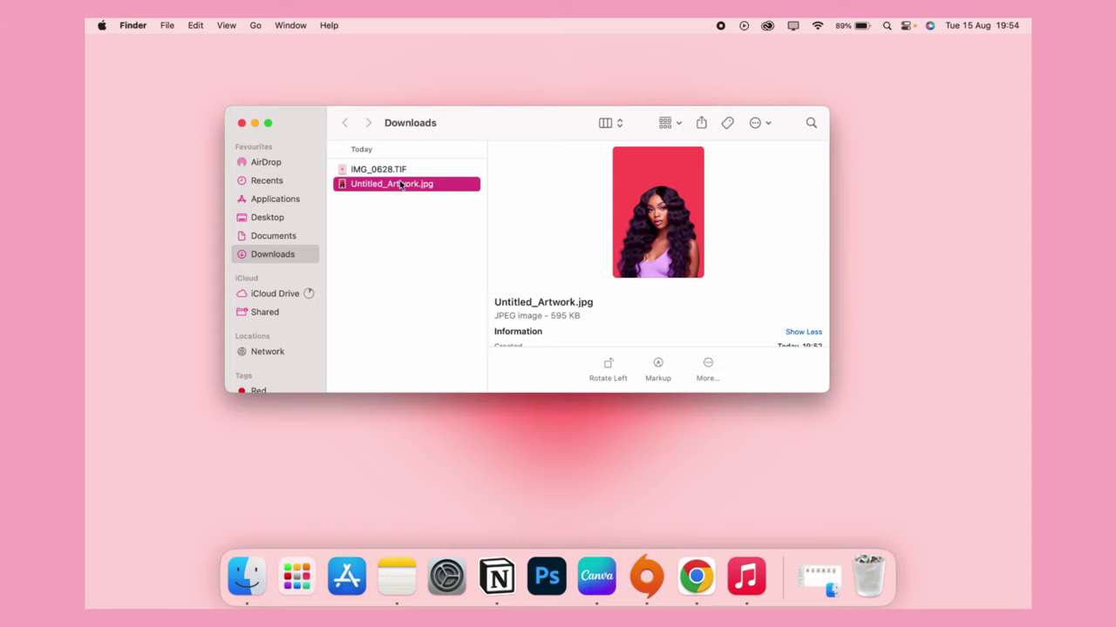
{"action": "key", "text": "space"}
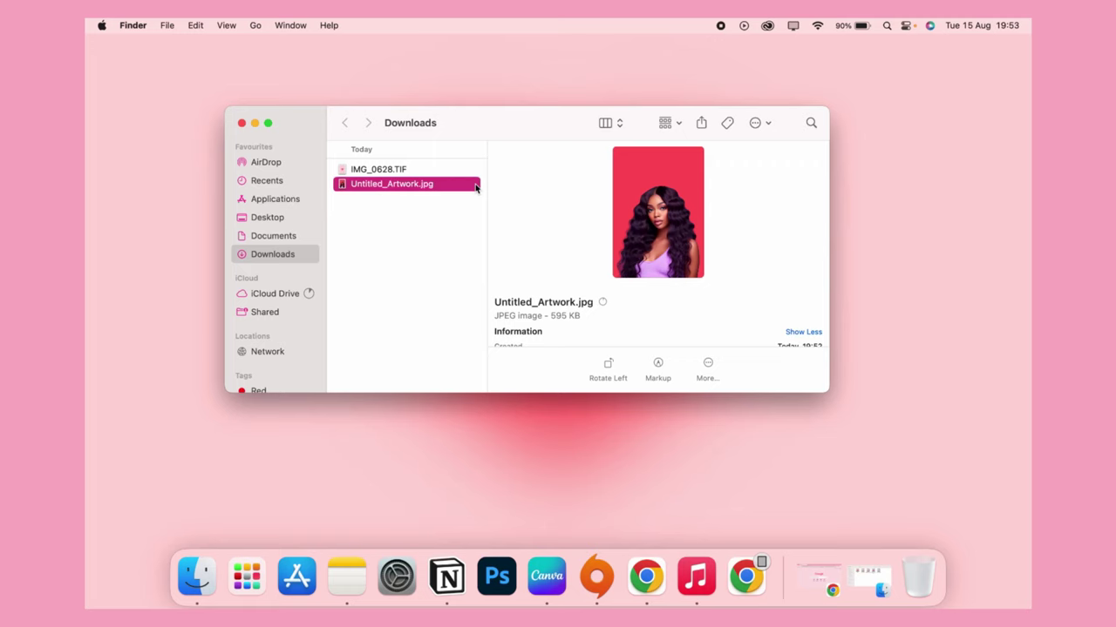
Run Quick Actions > Remove Background on Untitled_Artwork.jpg, keeping the new PNG's name.
{"action": "right_click", "coordinate": [475, 188]}
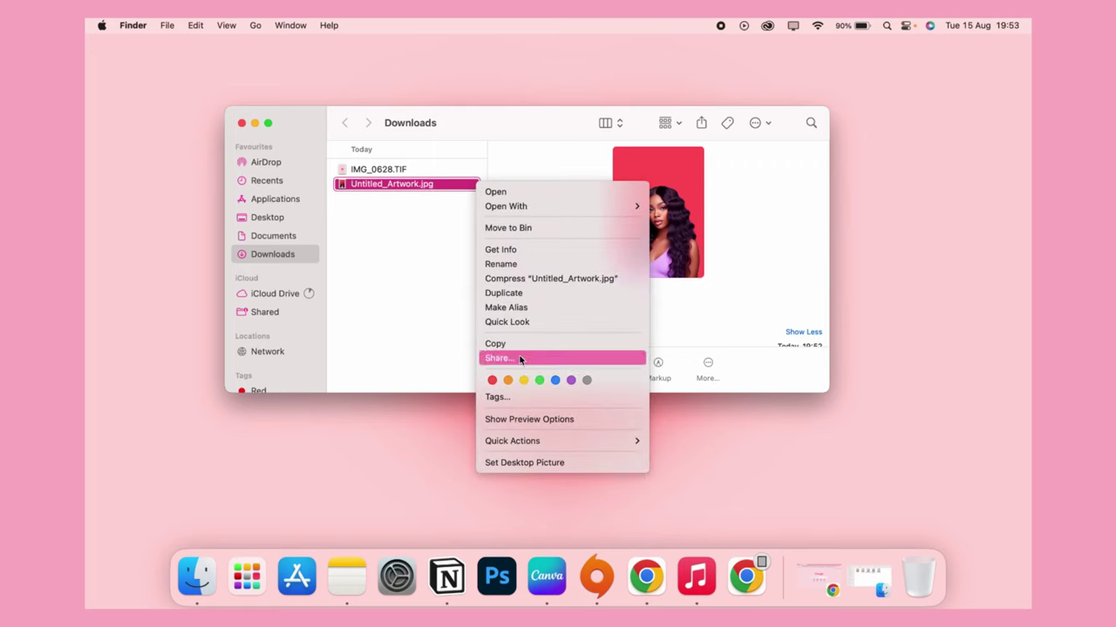
{"action": "mouse_move", "coordinate": [535, 439]}
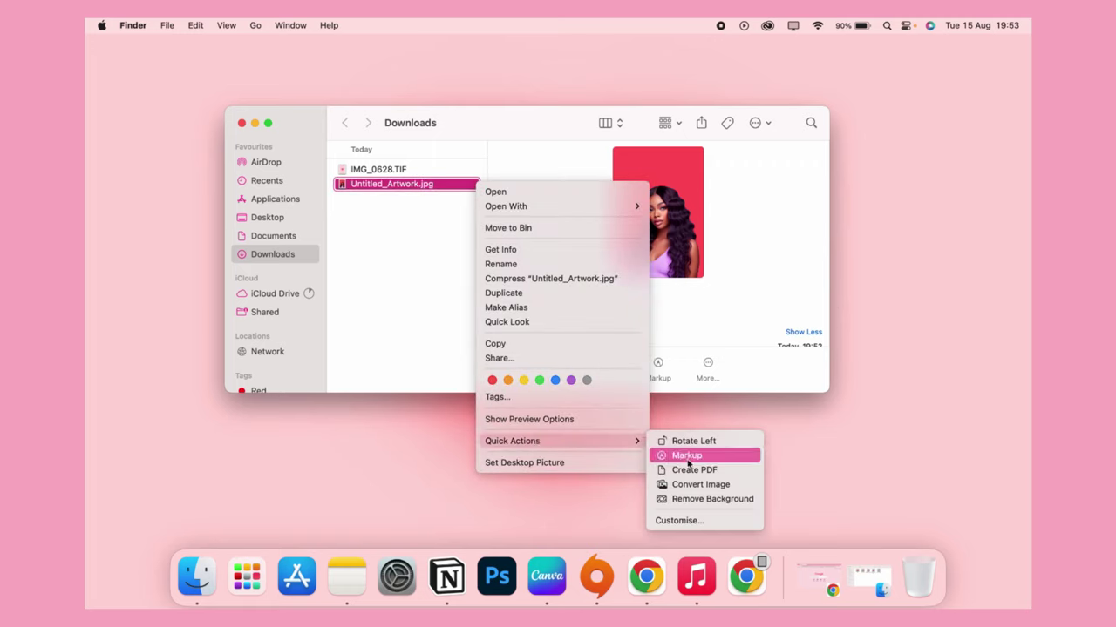
{"action": "left_click", "coordinate": [695, 499]}
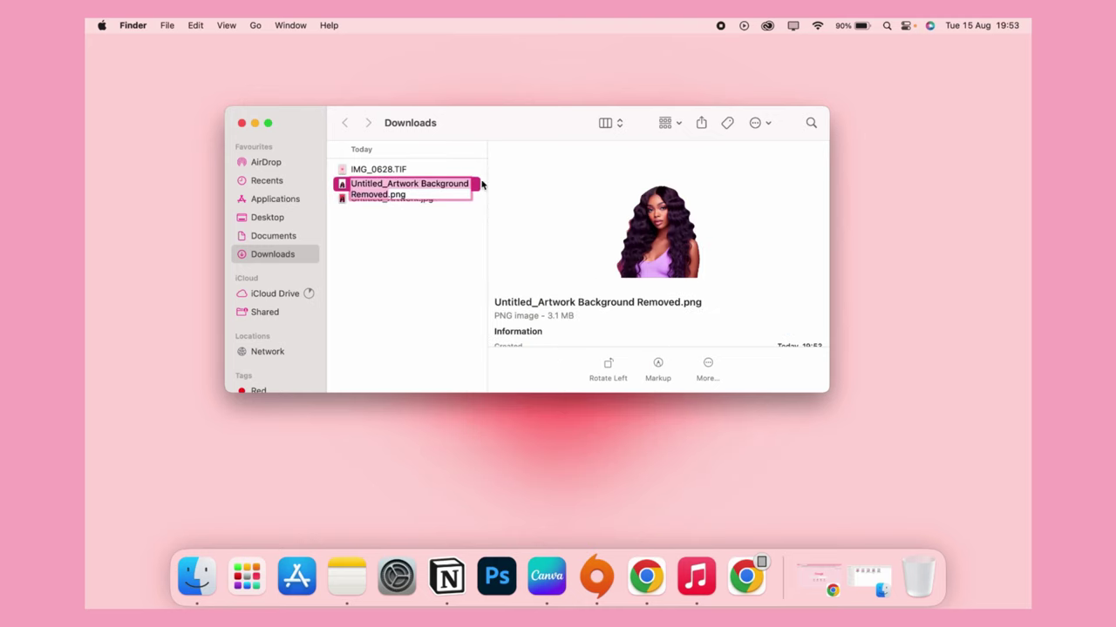
{"action": "left_click", "coordinate": [480, 189]}
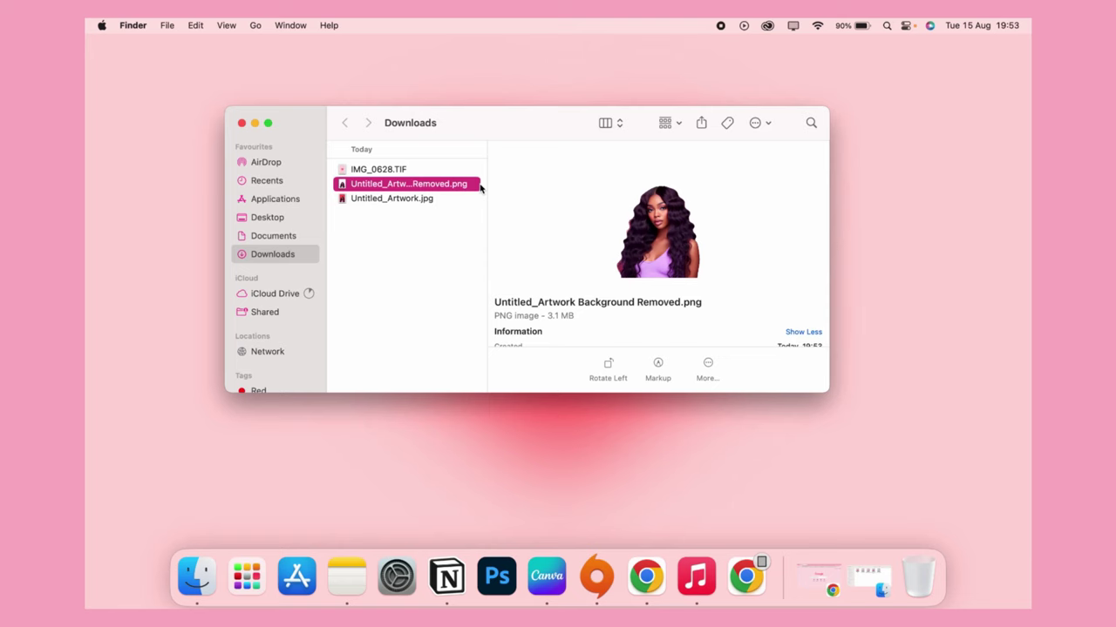
Compare Quick Look previews of the background-removed PNG and the original JPEG.
{"action": "key", "text": "space"}
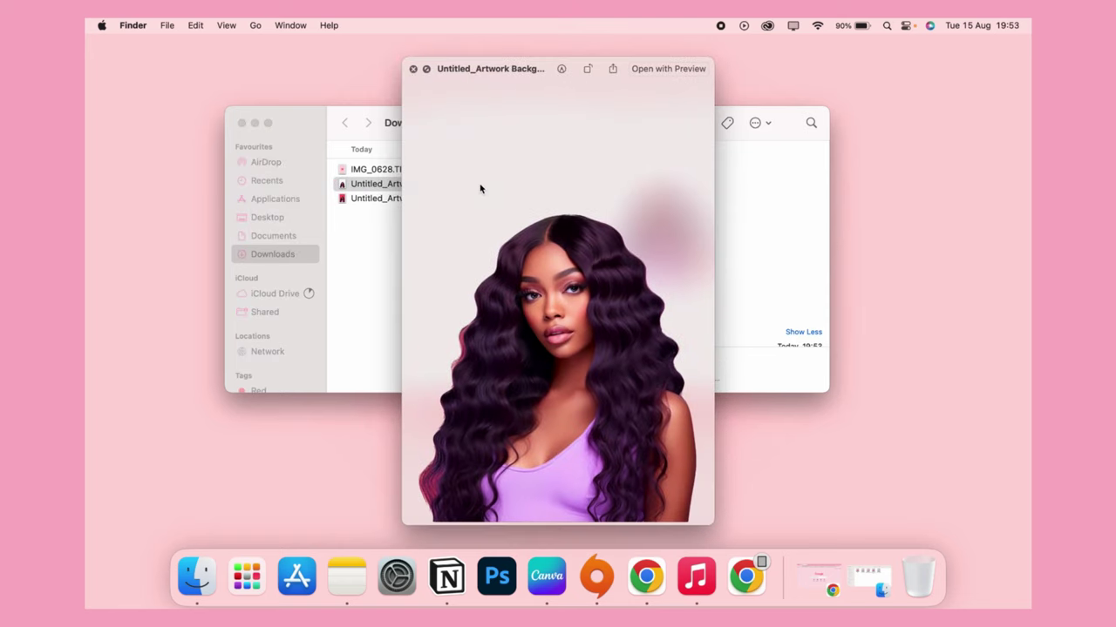
{"action": "key", "text": "space"}
{"action": "left_click", "coordinate": [465, 199]}
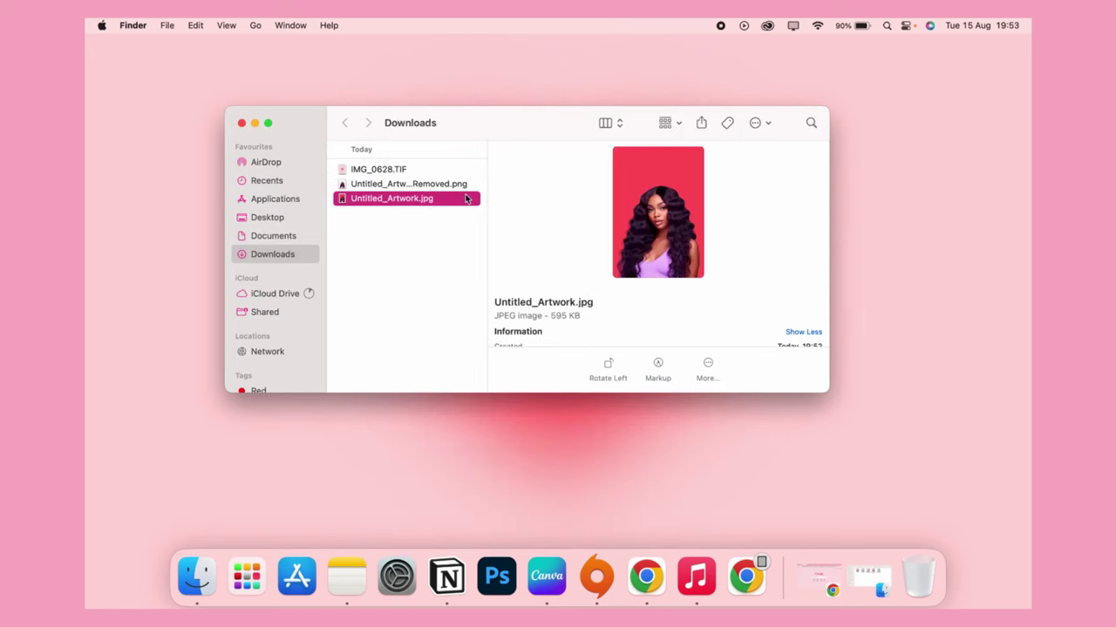
{"action": "key", "text": "space"}
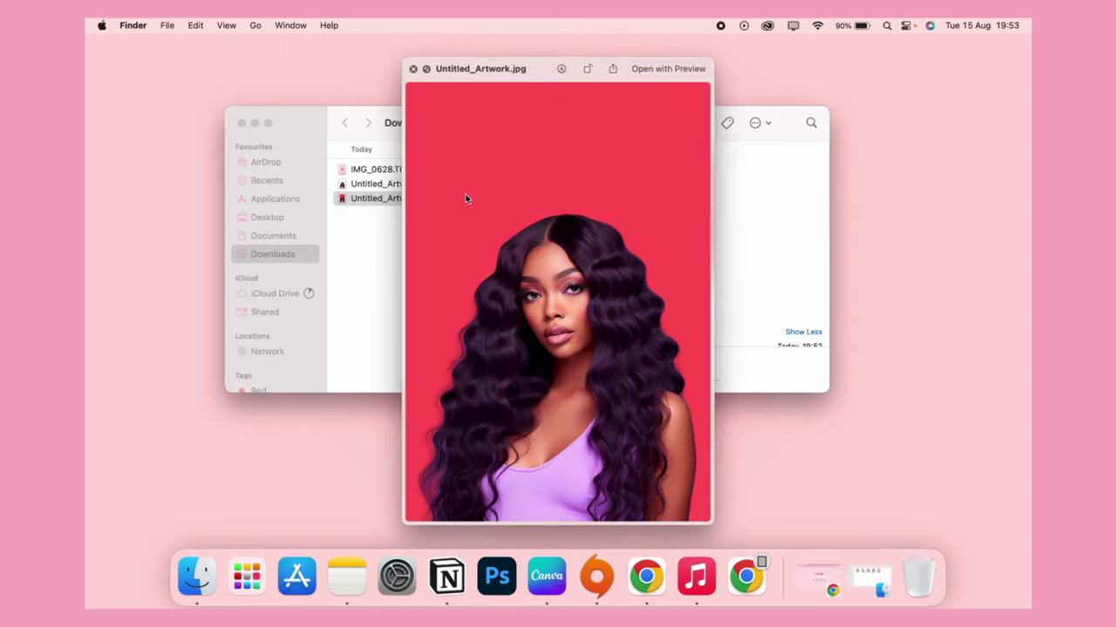
{"action": "key", "text": "space"}
{"action": "left_click", "coordinate": [454, 186]}
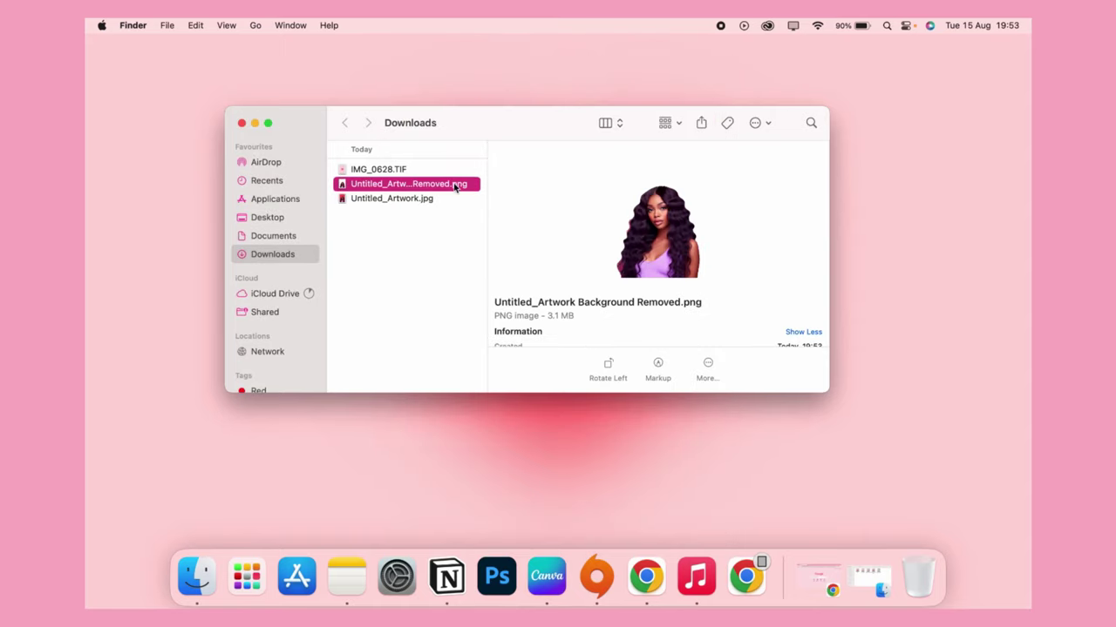
{"action": "key", "text": "space"}
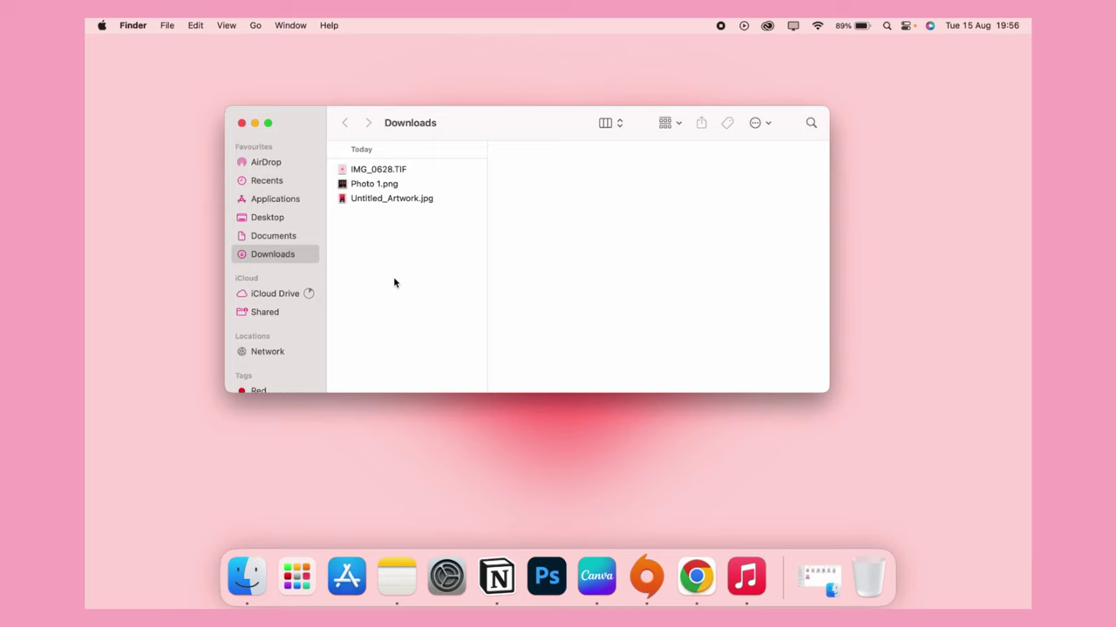
Select Photo 1.png in Downloads to show its 17.1 MB PNG image details.
{"action": "left_click", "coordinate": [370, 188]}
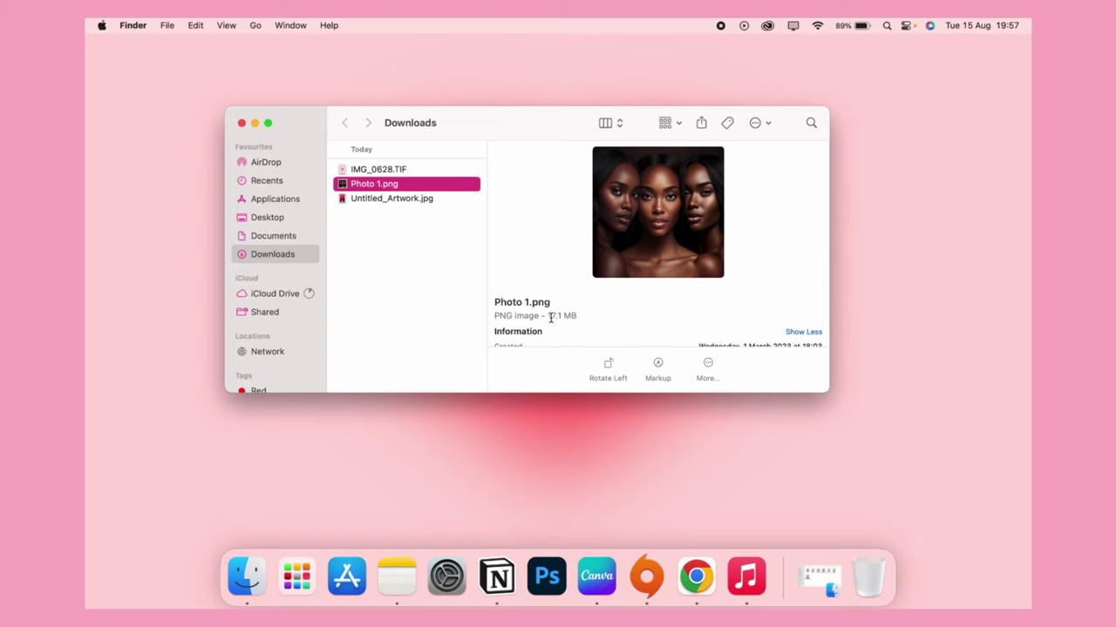
Select the 17.1 MB Photo 1.png and start its Convert Image quick action.
{"action": "triple_click", "coordinate": [550, 317]}
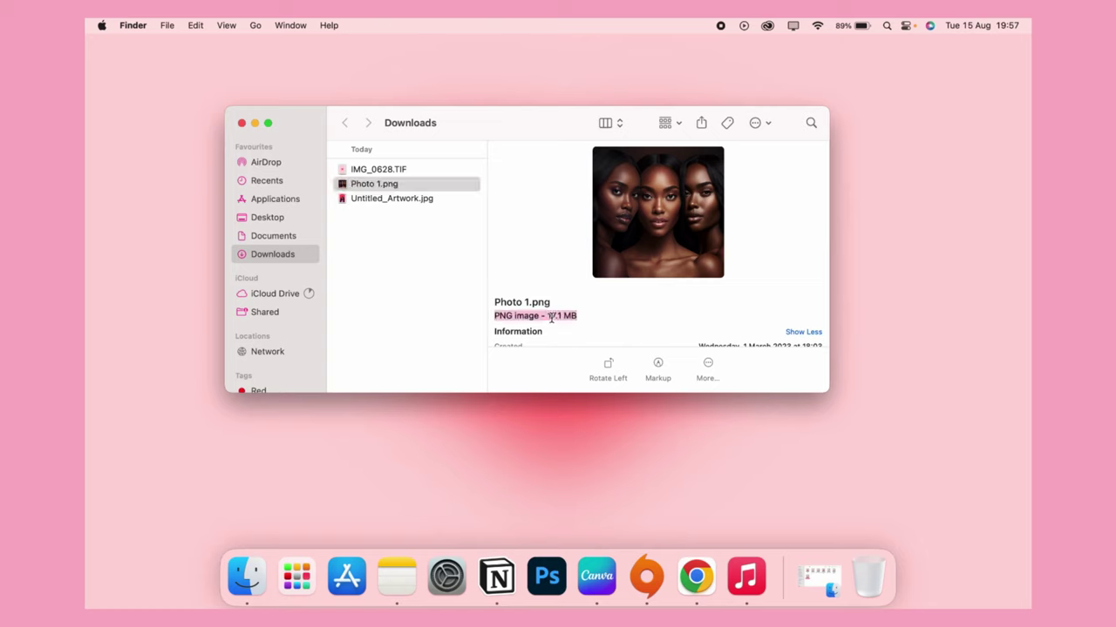
{"action": "left_click", "coordinate": [413, 184]}
{"action": "right_click", "coordinate": [413, 184]}
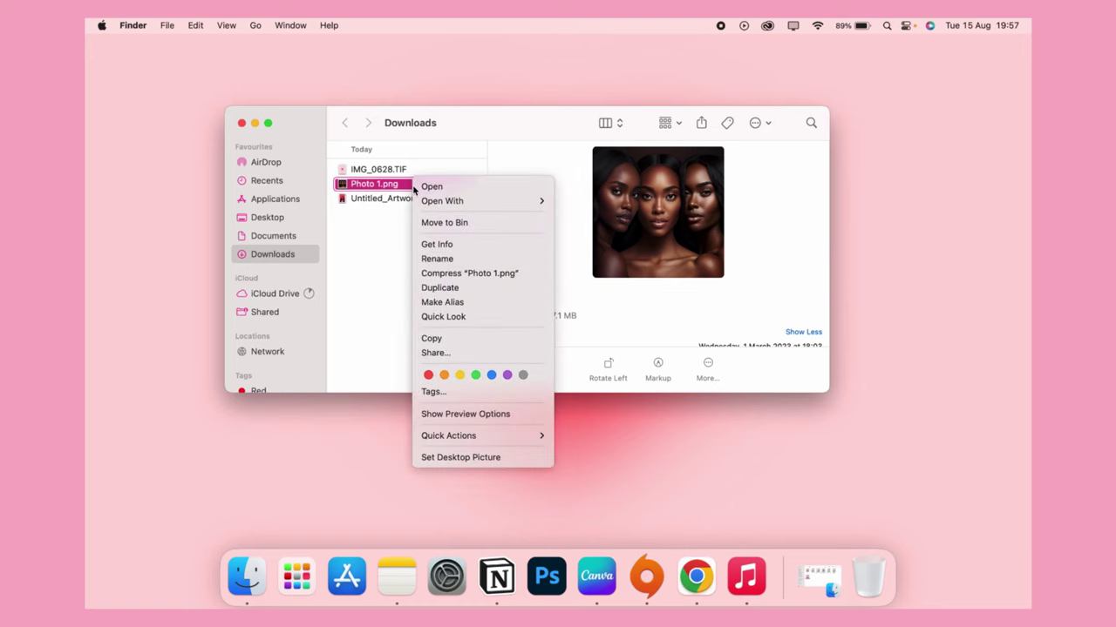
{"action": "mouse_move", "coordinate": [448, 444]}
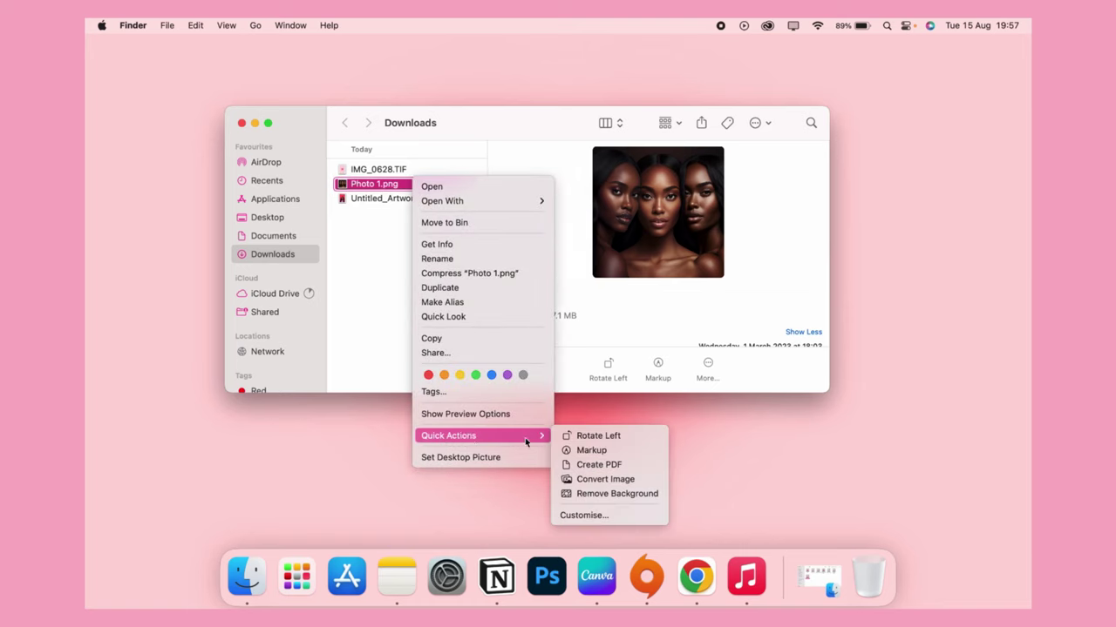
{"action": "left_click", "coordinate": [601, 480]}
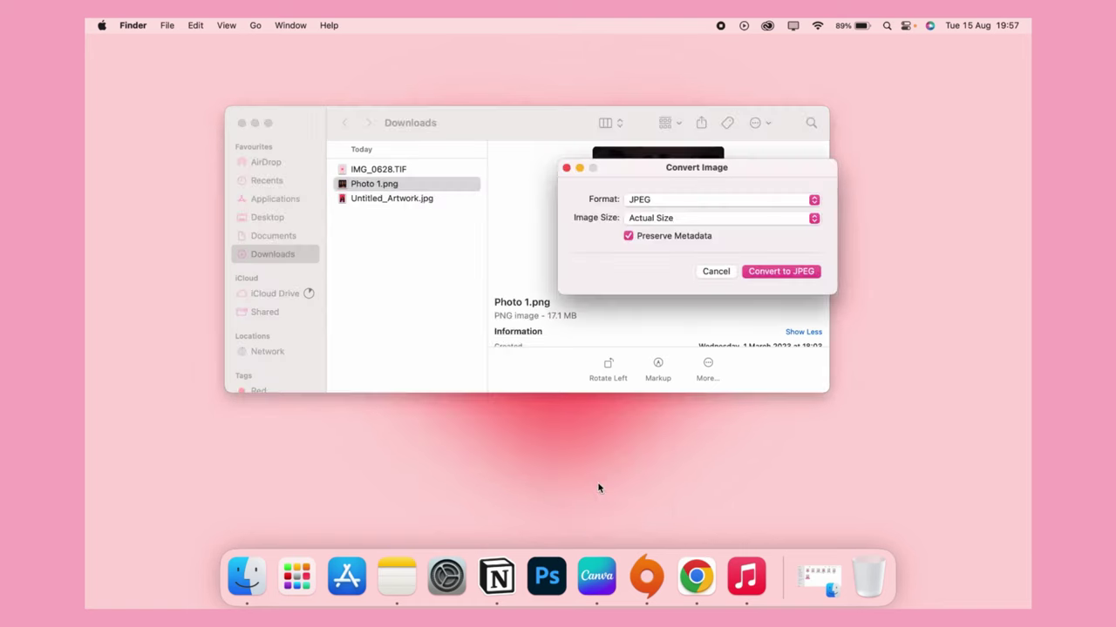
Convert it to a JPEG copy, keeping Format JPEG and Image Size at Actual Size.
{"action": "left_click", "coordinate": [664, 203]}
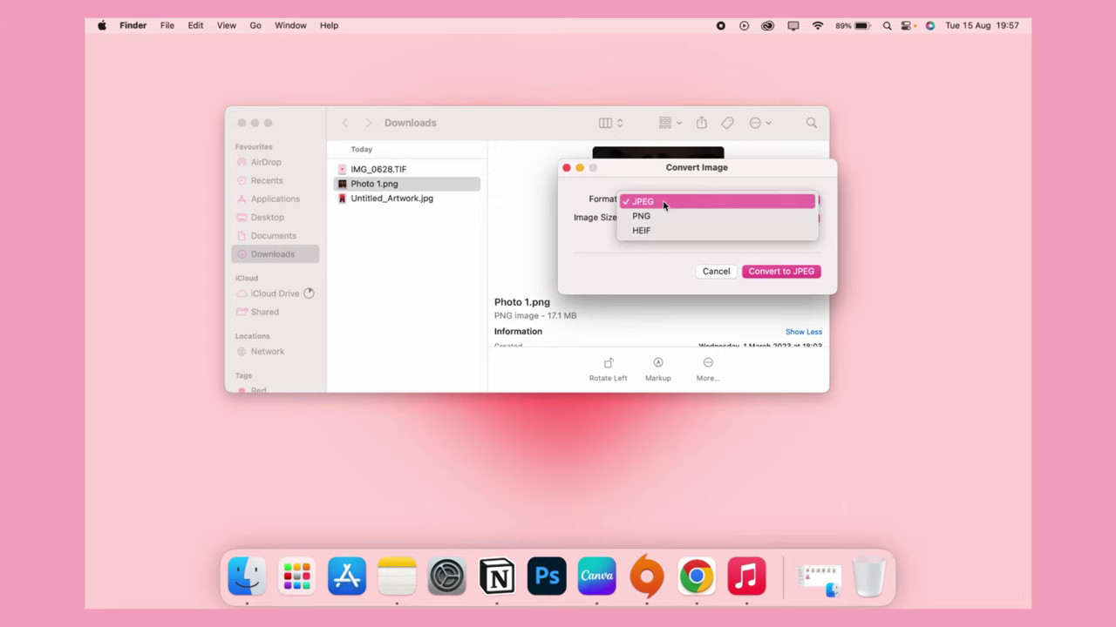
{"action": "left_click", "coordinate": [661, 202]}
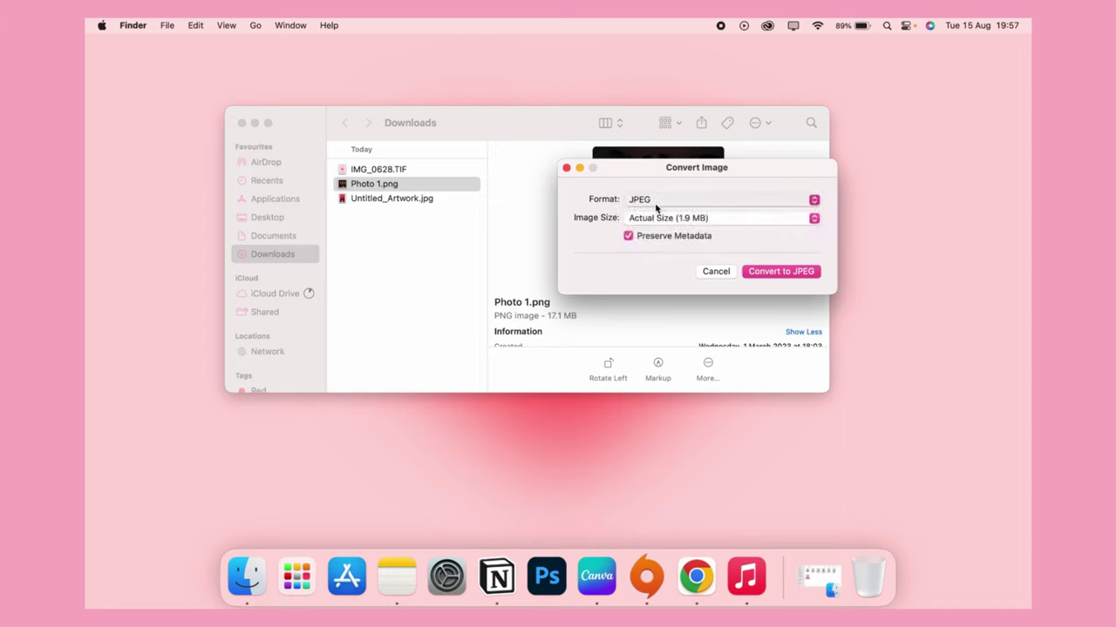
{"action": "left_click", "coordinate": [657, 203]}
{"action": "left_click", "coordinate": [634, 200]}
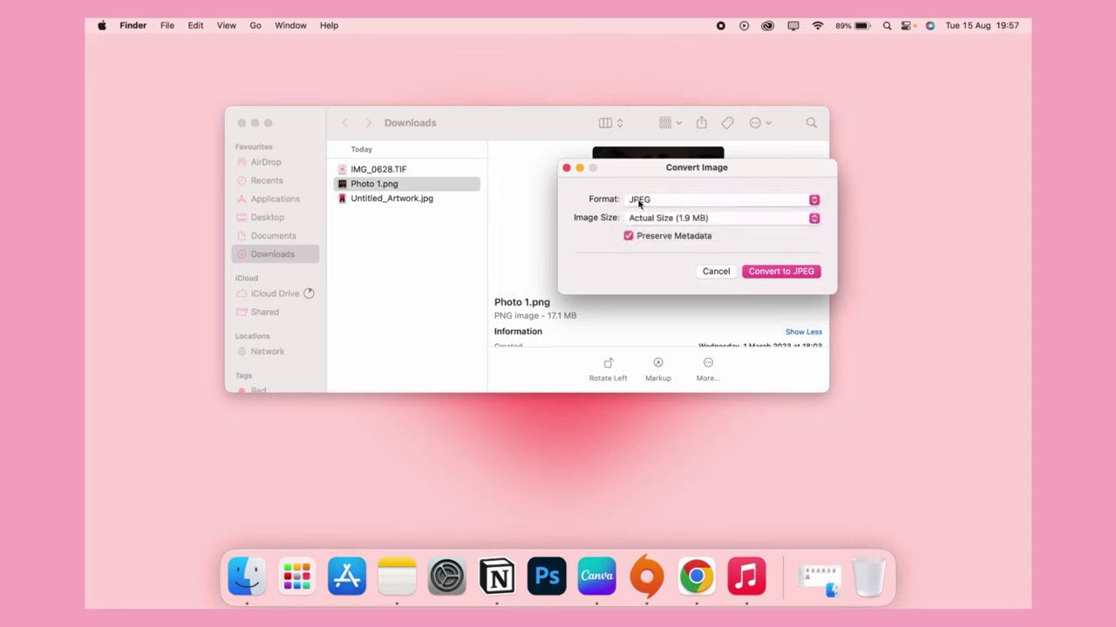
{"action": "left_click", "coordinate": [652, 225]}
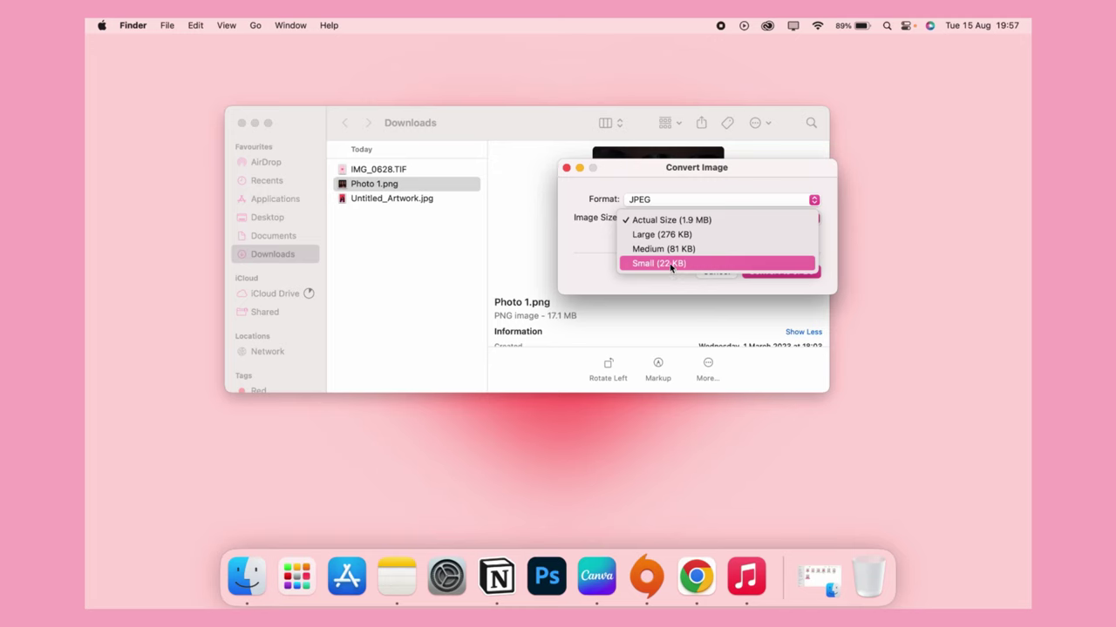
{"action": "left_click", "coordinate": [689, 222]}
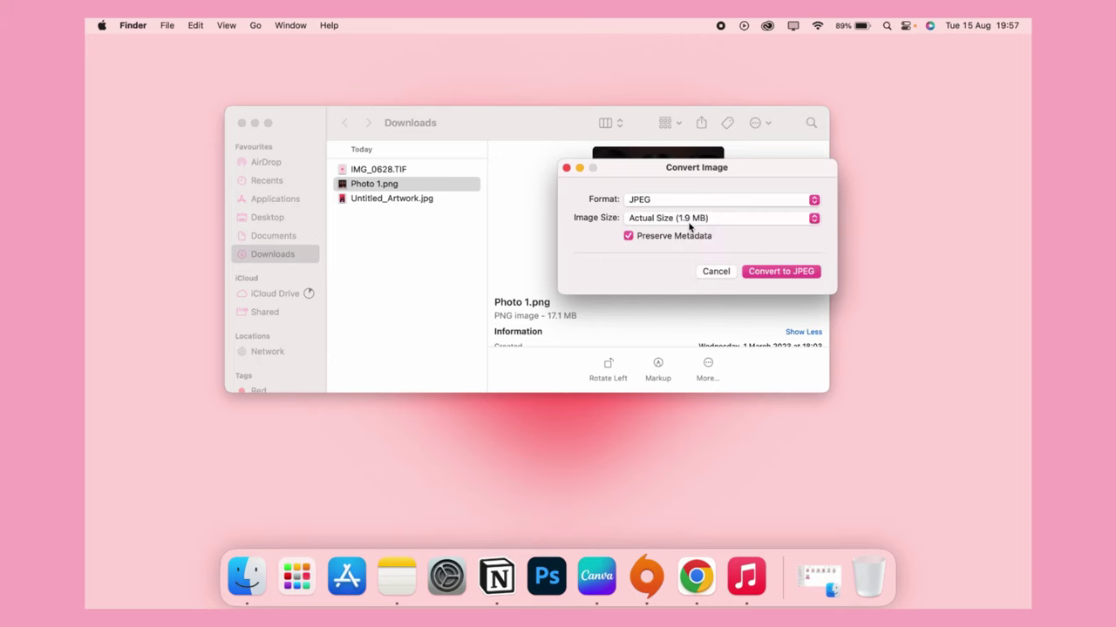
{"action": "left_click", "coordinate": [773, 274]}
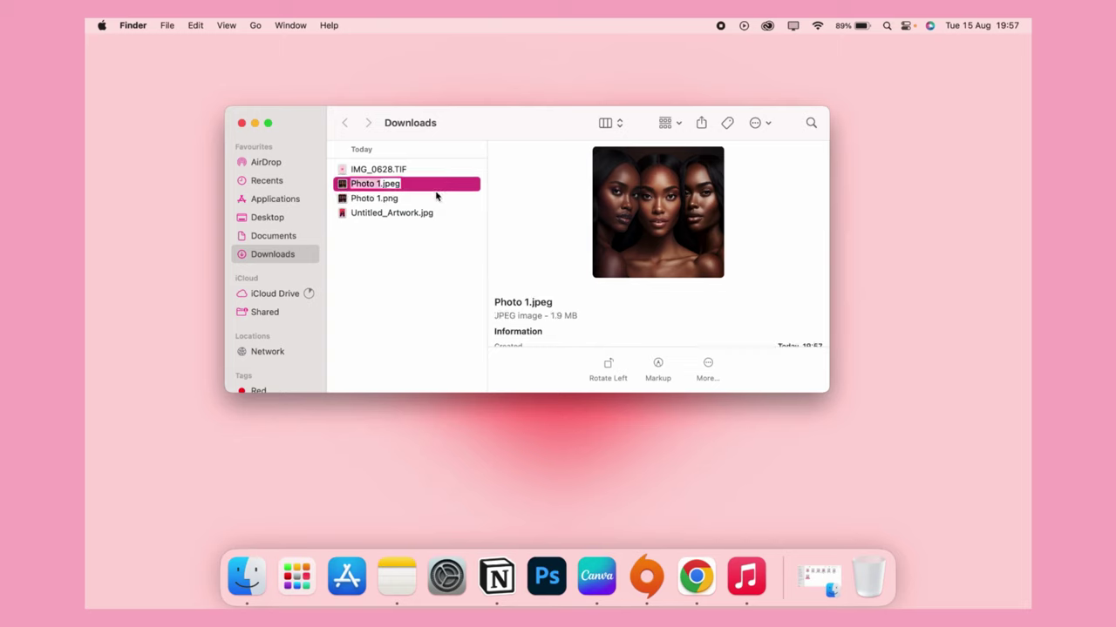
Compare Photo 1.png and Photo 1.jpeg sizes, flipping between them in Quick Look.
{"action": "left_click", "coordinate": [439, 201]}
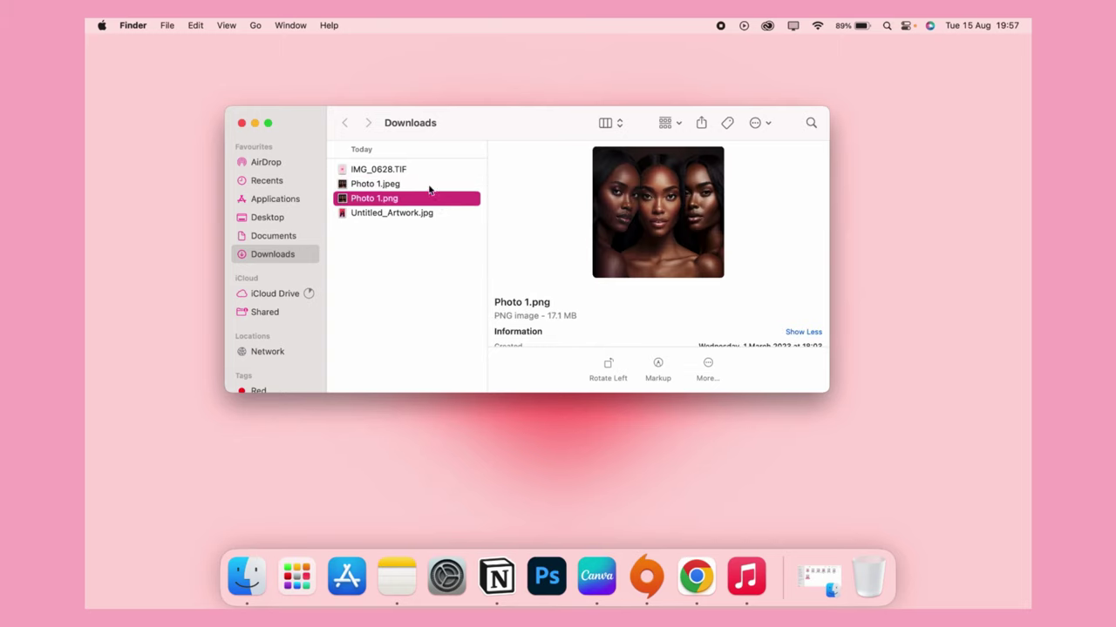
{"action": "left_click", "coordinate": [428, 186]}
{"action": "left_click", "coordinate": [429, 200]}
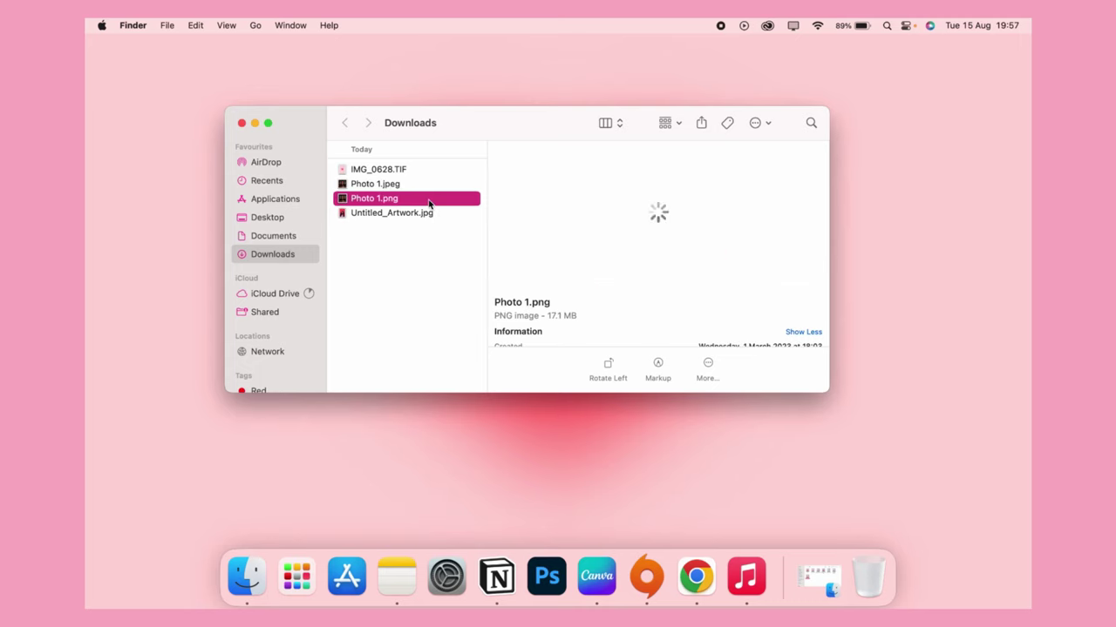
{"action": "key", "text": "space"}
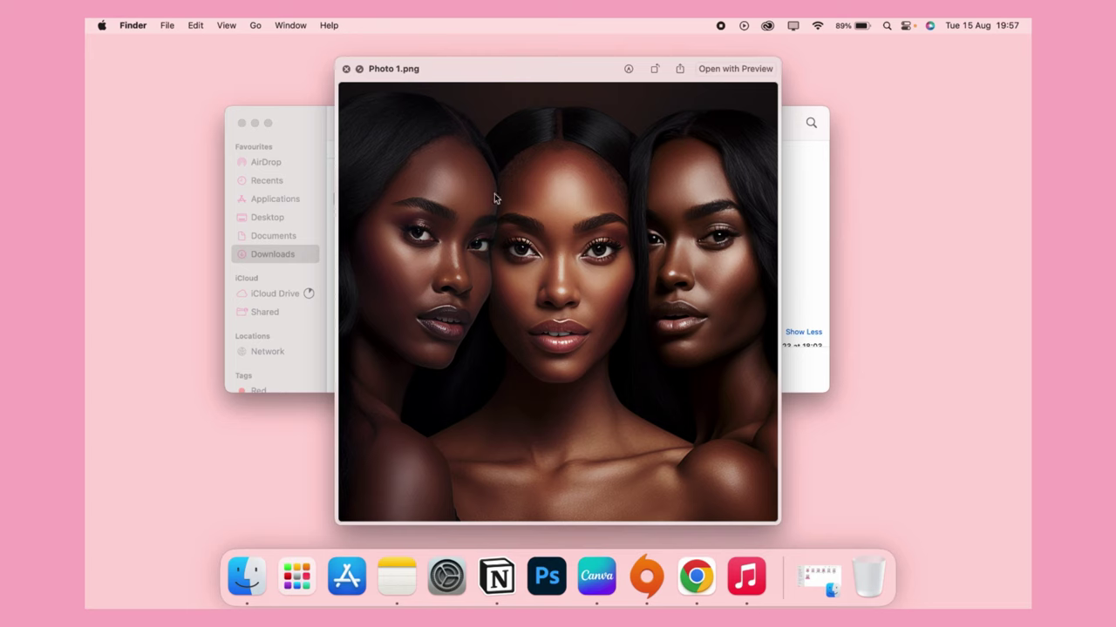
{"action": "key", "text": "Up"}
{"action": "key", "text": "Down"}
{"action": "key", "text": "Up"}
{"action": "key", "text": "space"}
{"action": "left_click", "coordinate": [427, 203]}
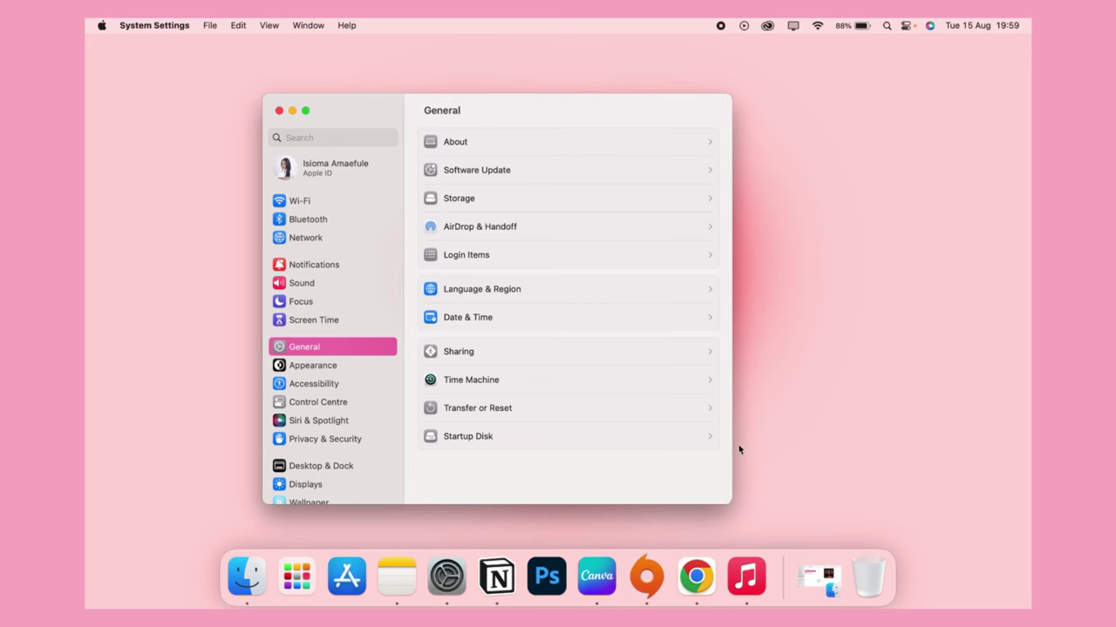
In Trackpad settings, keep secondary click set to Click in Bottom-Right Corner.
{"action": "scroll", "coordinate": [335, 402], "scroll_direction": "down", "scroll_amount": 1}
{"action": "scroll", "coordinate": [337, 402], "scroll_direction": "down", "scroll_amount": 5}
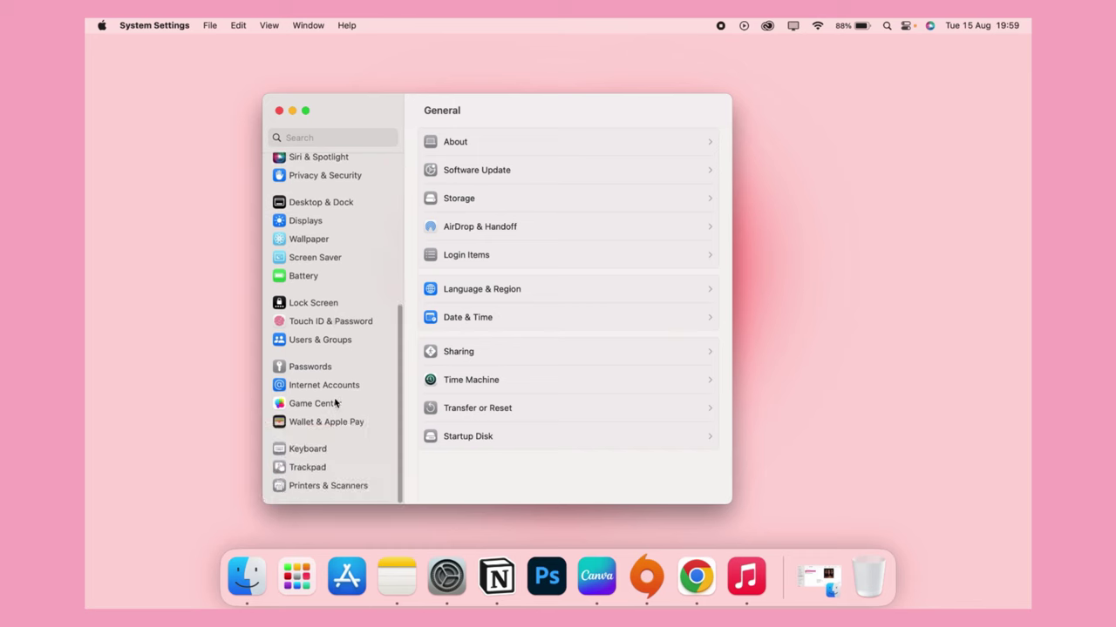
{"action": "left_click", "coordinate": [340, 469]}
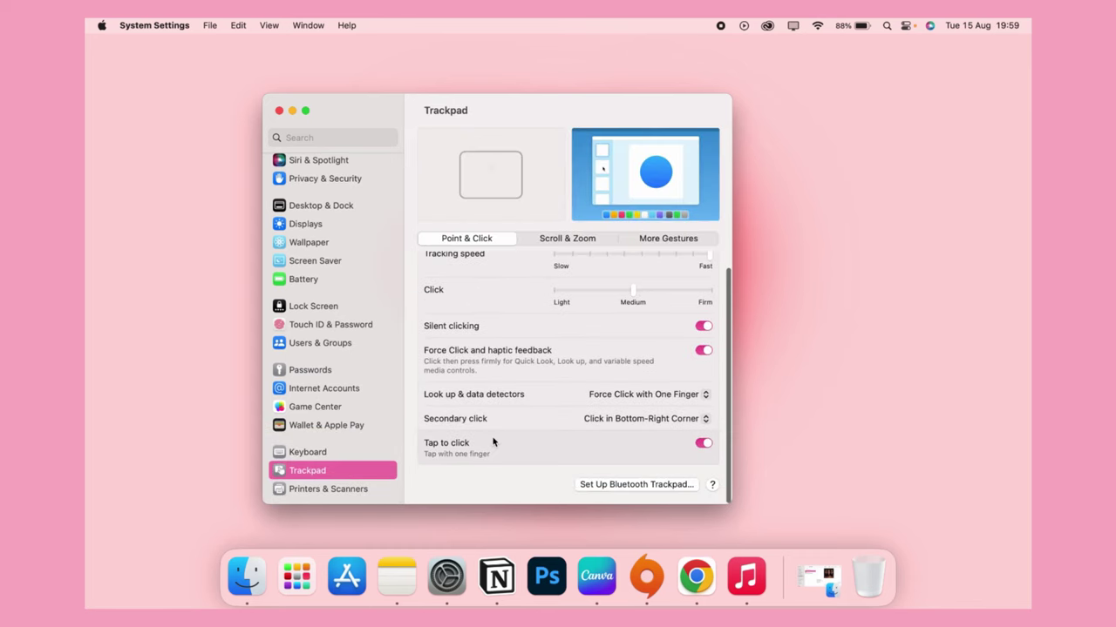
{"action": "left_click", "coordinate": [649, 419]}
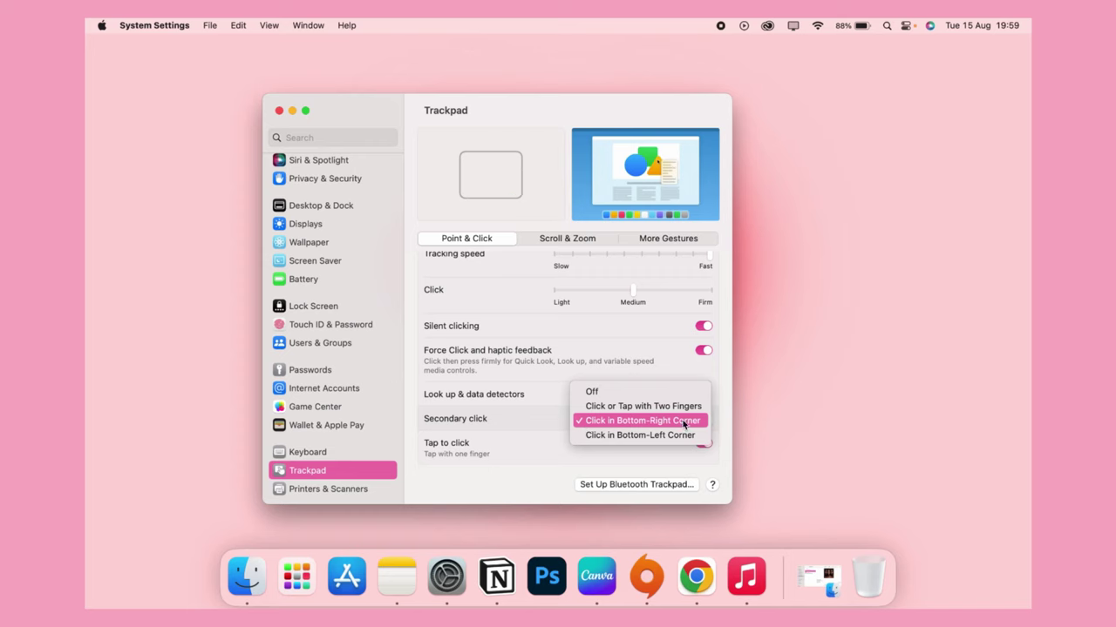
{"action": "left_click", "coordinate": [670, 423]}
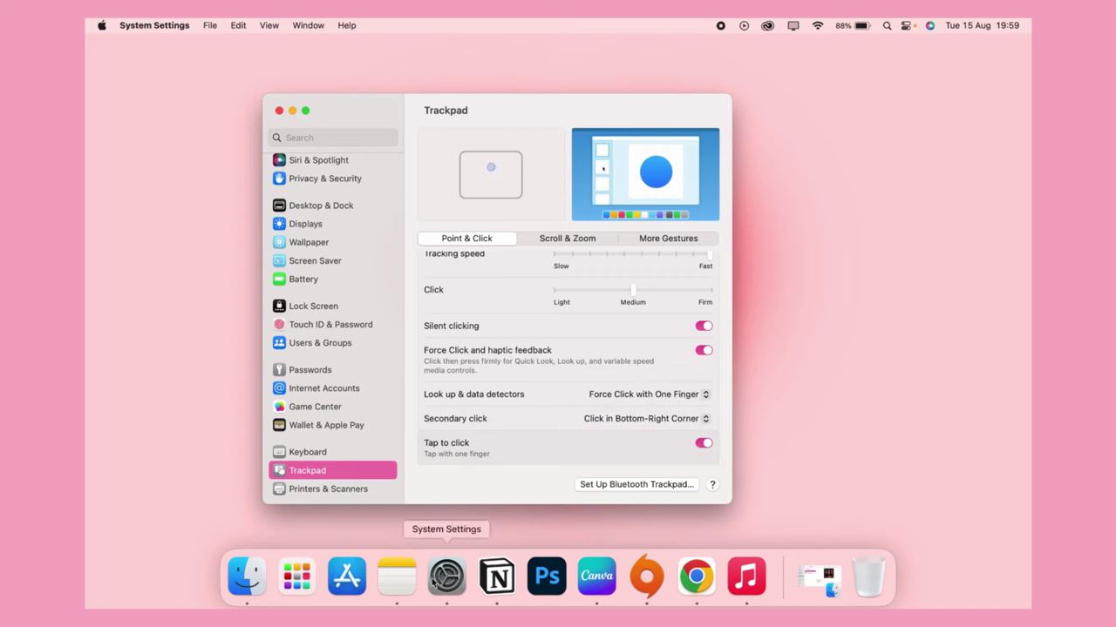
Search Google in Chrome for 'heart png icon'.
{"action": "left_click", "coordinate": [690, 584]}
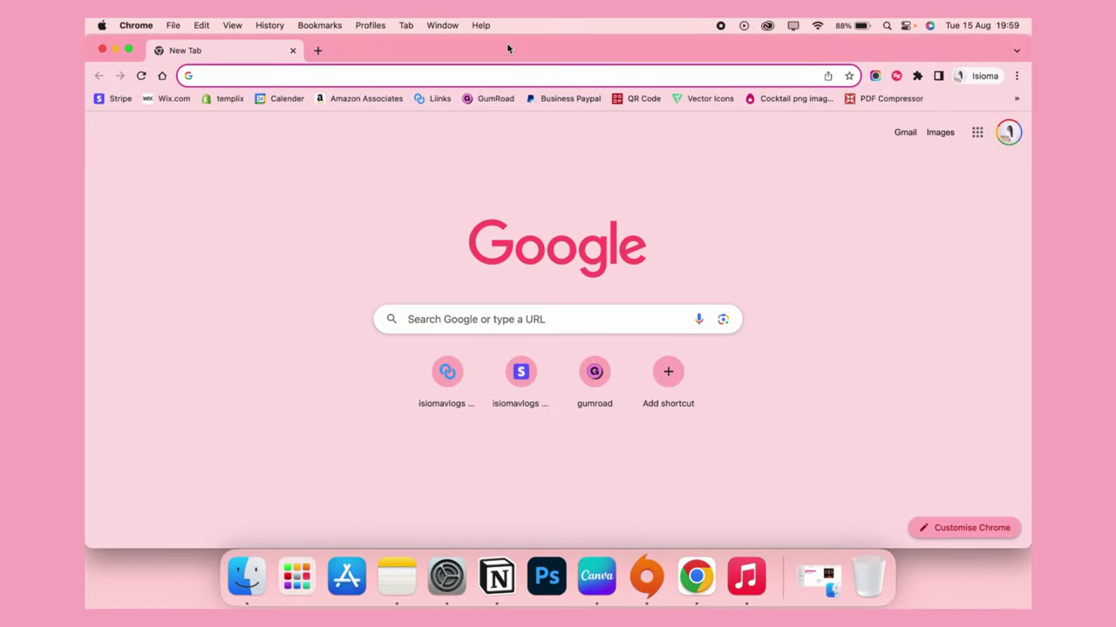
{"action": "type", "text": "heart png "}
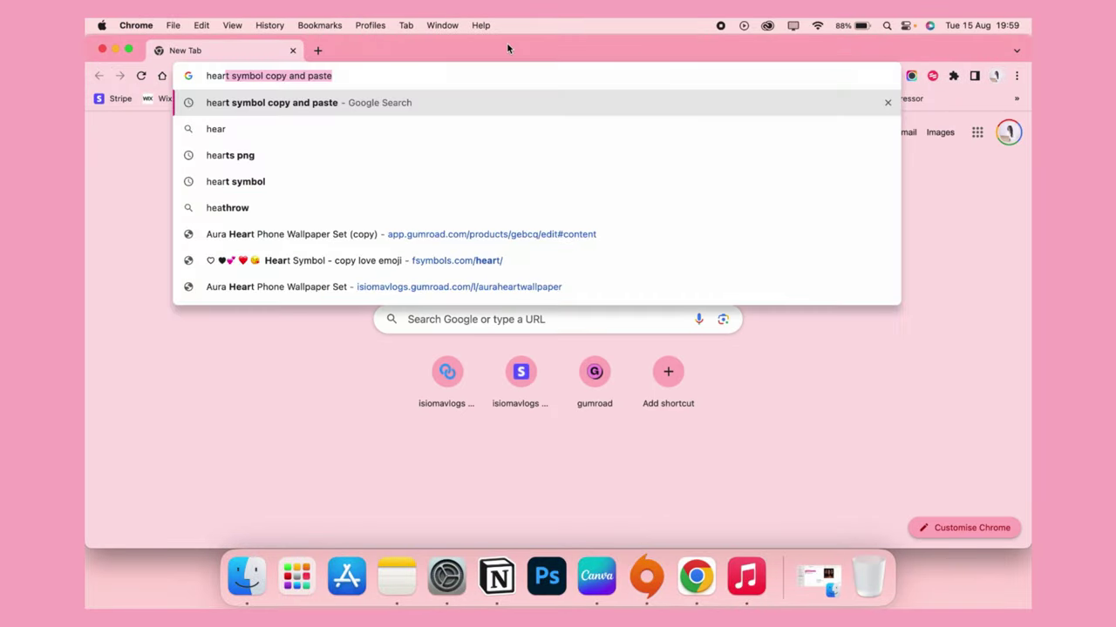
{"action": "type", "text": "icon"}
{"action": "key", "text": "Return"}
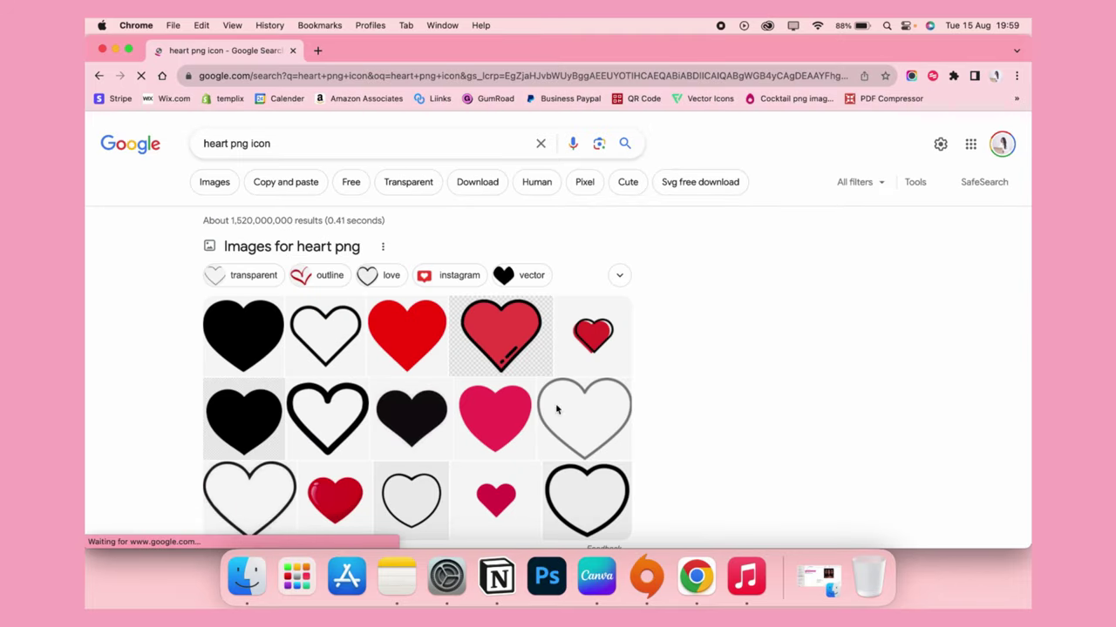
Preview the black heart result, briefly visit its Flaticon page, and dismiss its shortcut menu.
{"action": "left_click", "coordinate": [277, 340]}
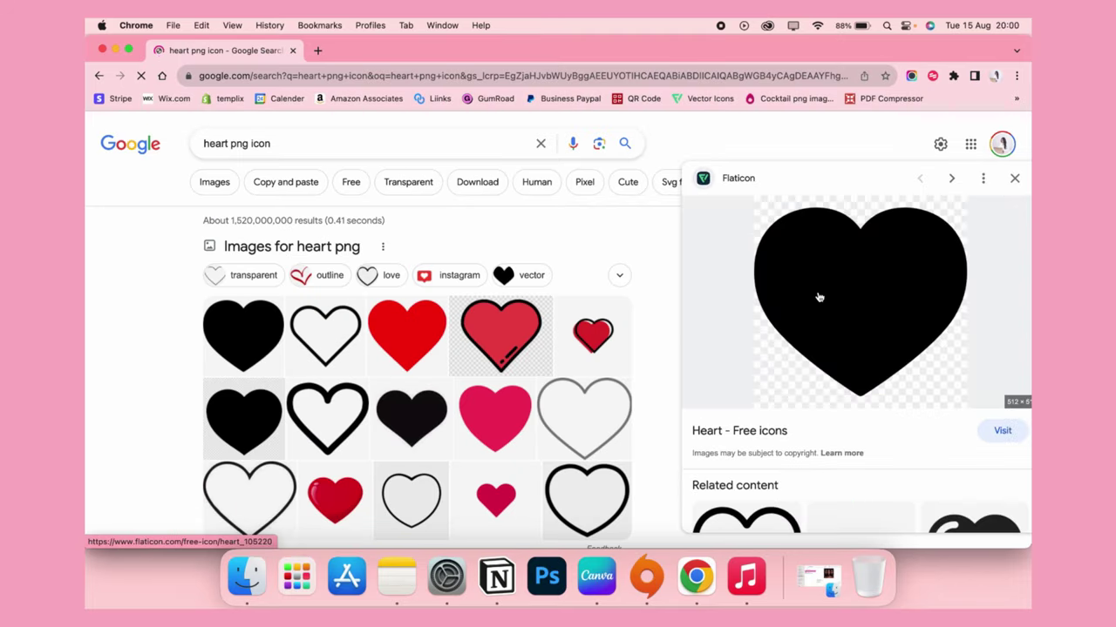
{"action": "left_click", "coordinate": [816, 295]}
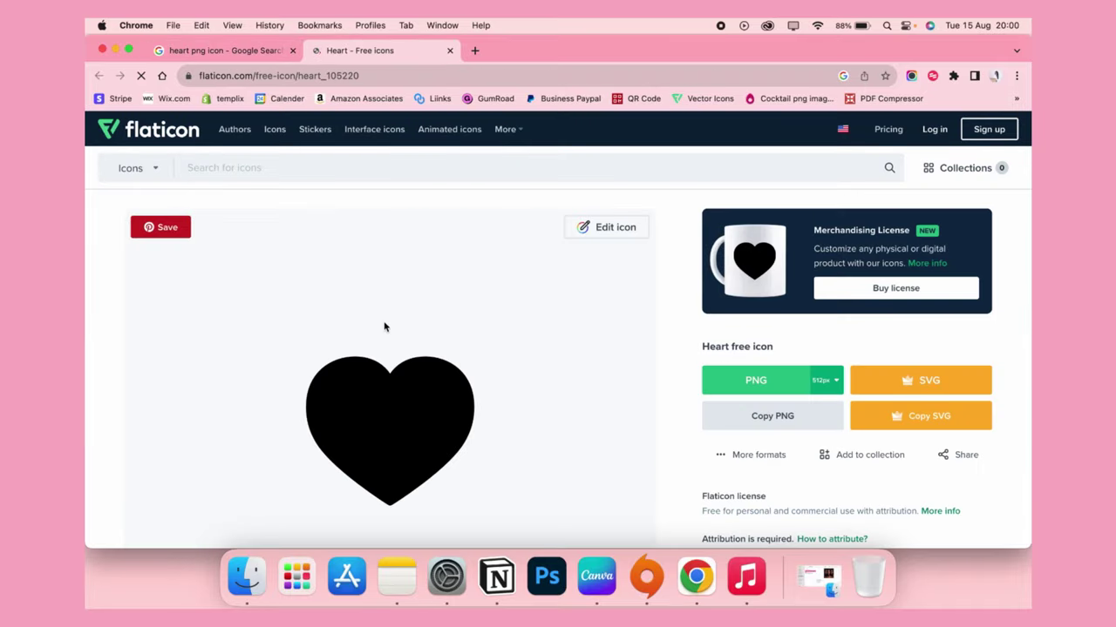
{"action": "left_click", "coordinate": [449, 50]}
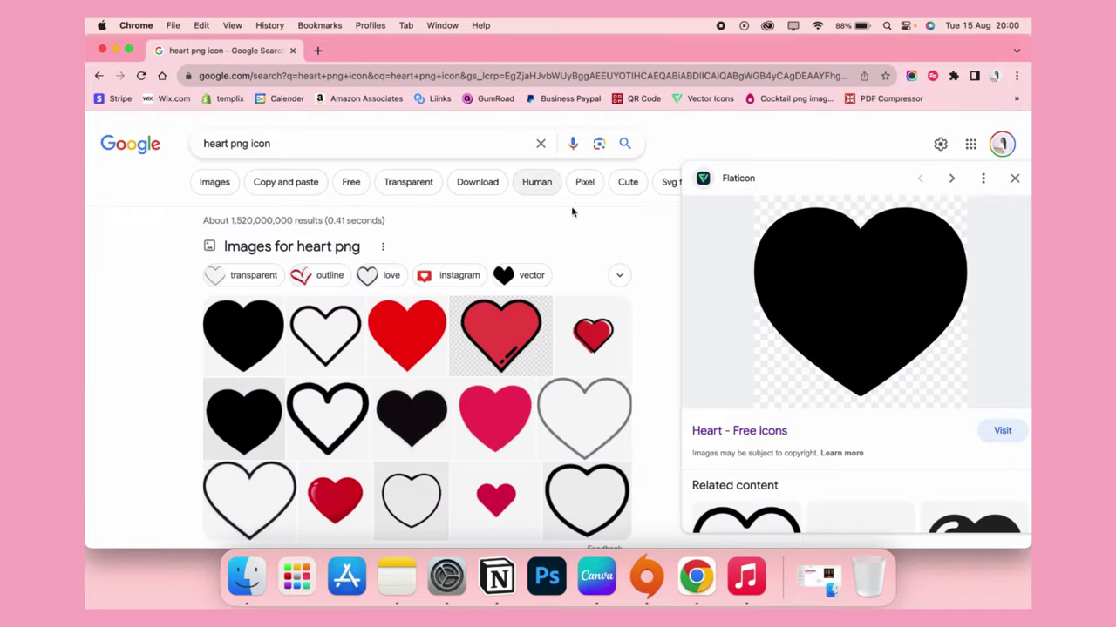
{"action": "right_click", "coordinate": [782, 296]}
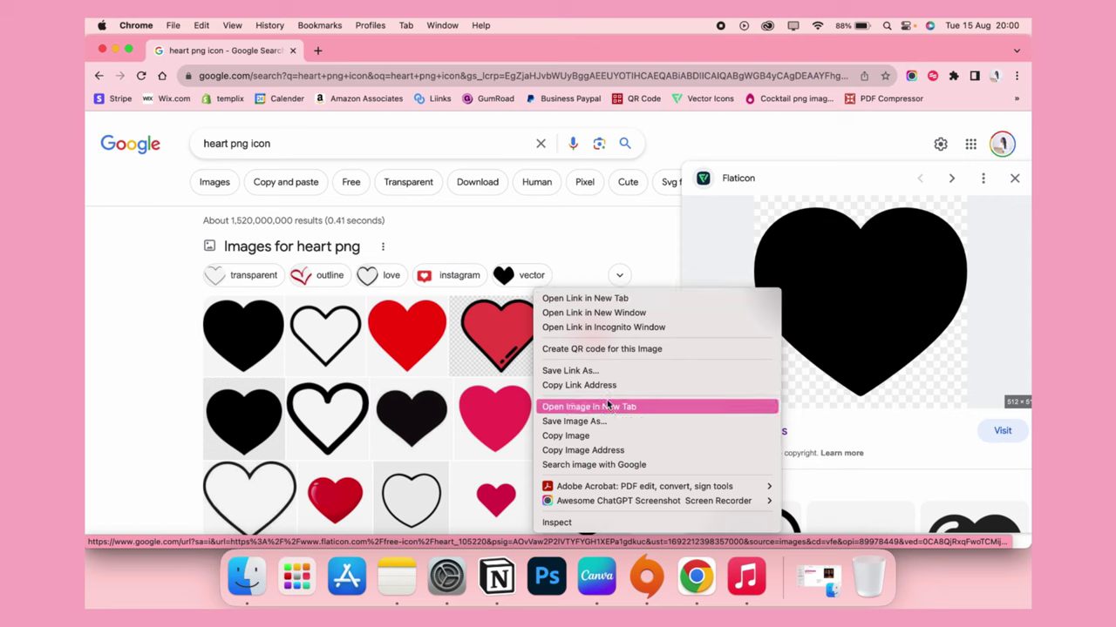
{"action": "left_click", "coordinate": [825, 249]}
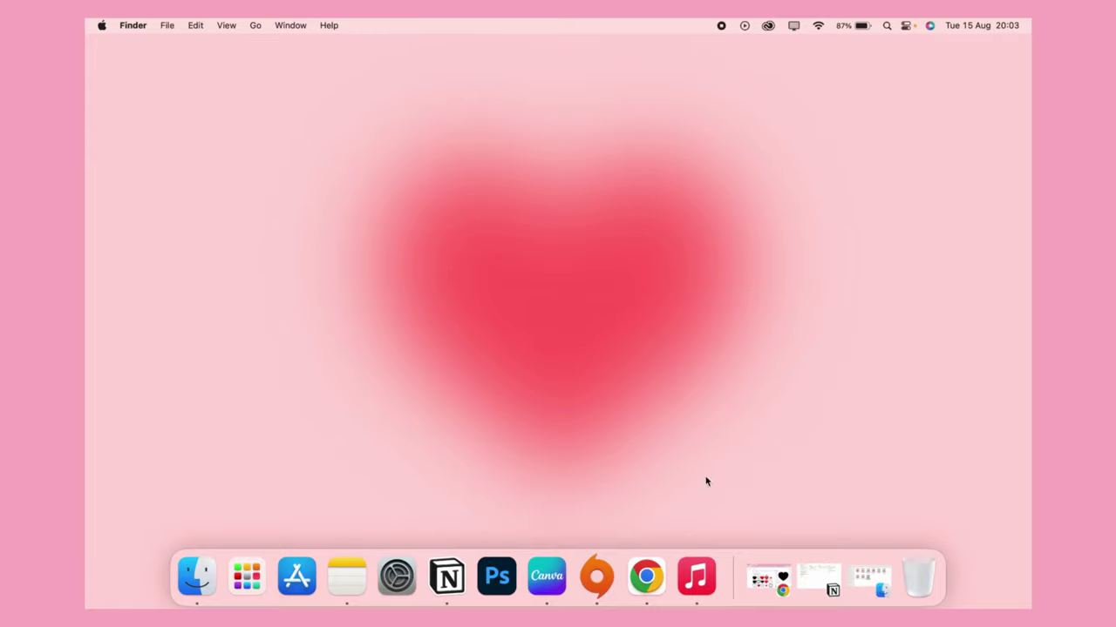
Restore the Chrome, Notion and Finder windows and spread them out in Mission Control.
{"action": "left_click", "coordinate": [774, 575]}
{"action": "left_click", "coordinate": [815, 572]}
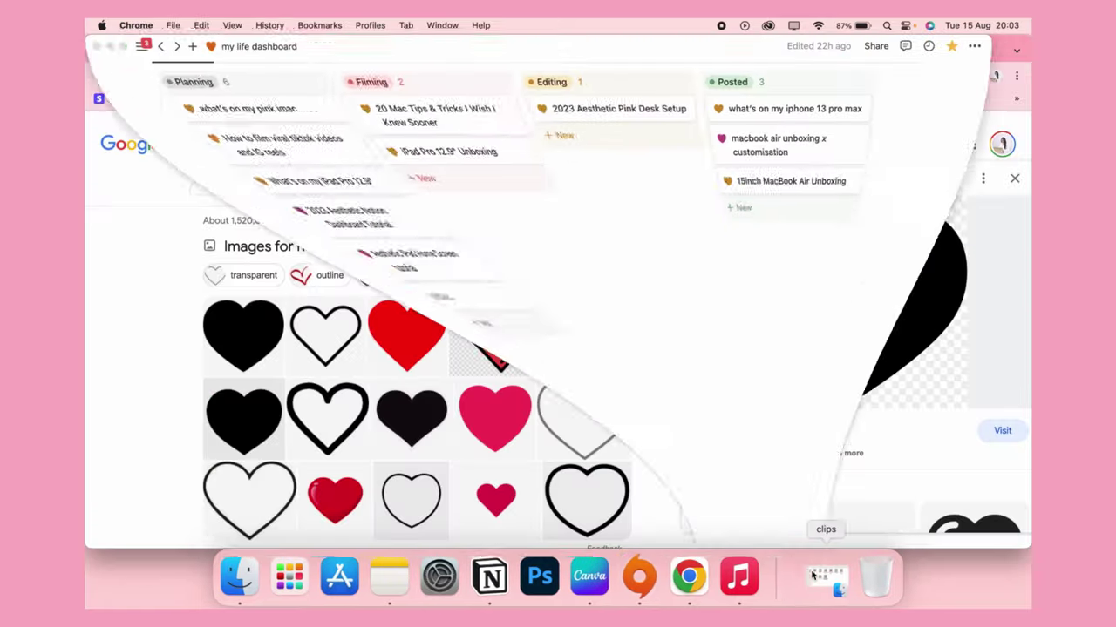
{"action": "left_click", "coordinate": [815, 576]}
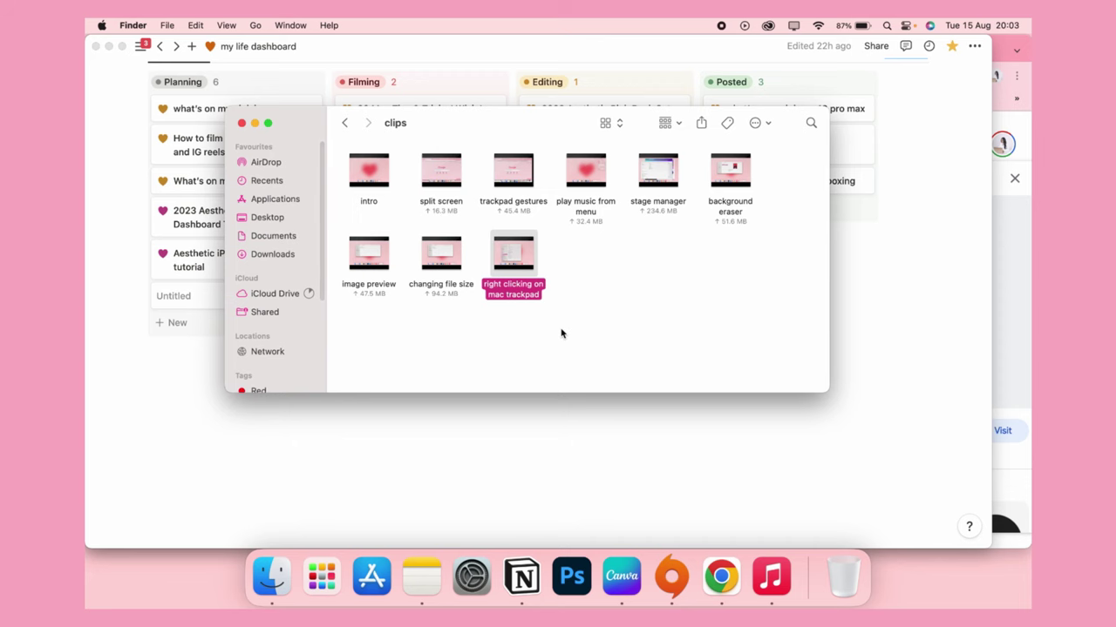
{"action": "key", "text": "ctrl+Up"}
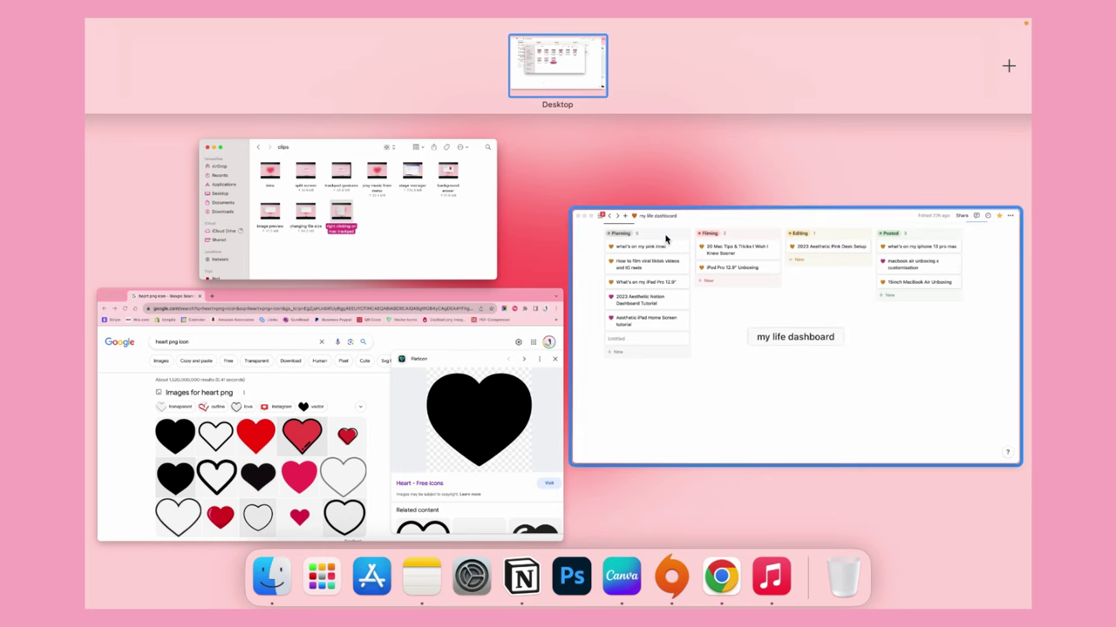
Put Chrome in its own full-screen space, then return to Mission Control.
{"action": "left_click", "coordinate": [259, 436]}
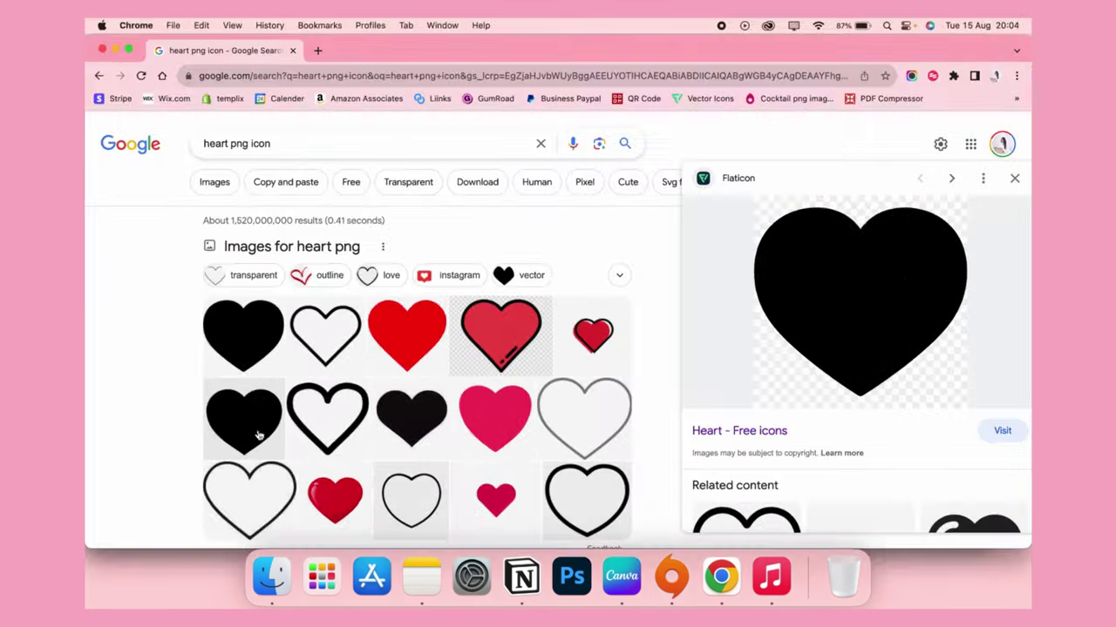
{"action": "left_click", "coordinate": [128, 50]}
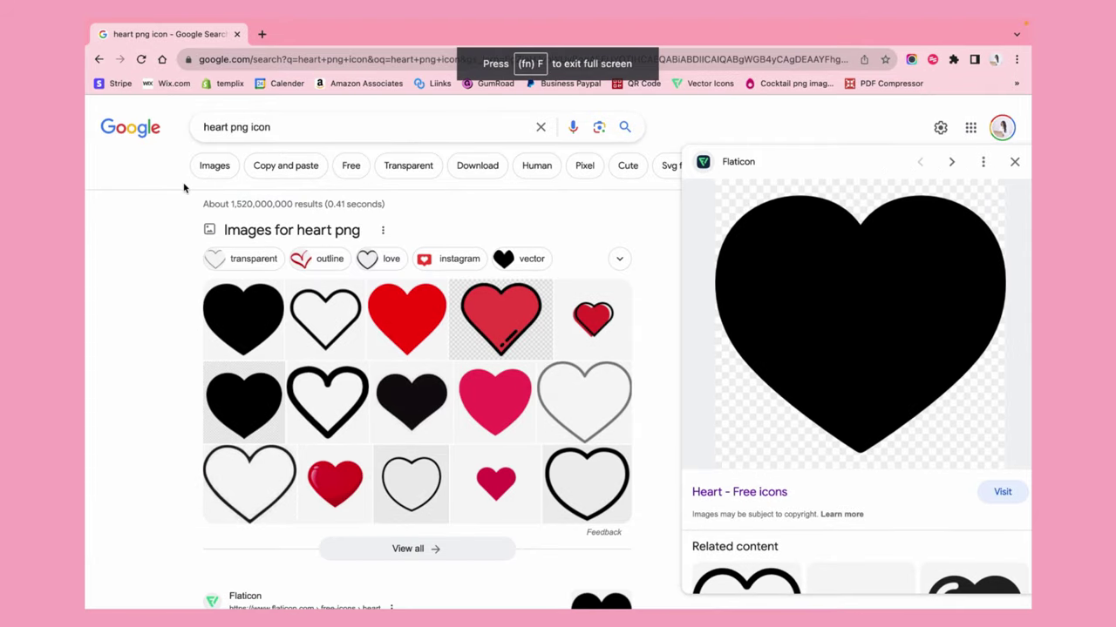
{"action": "key", "text": "ctrl+Up"}
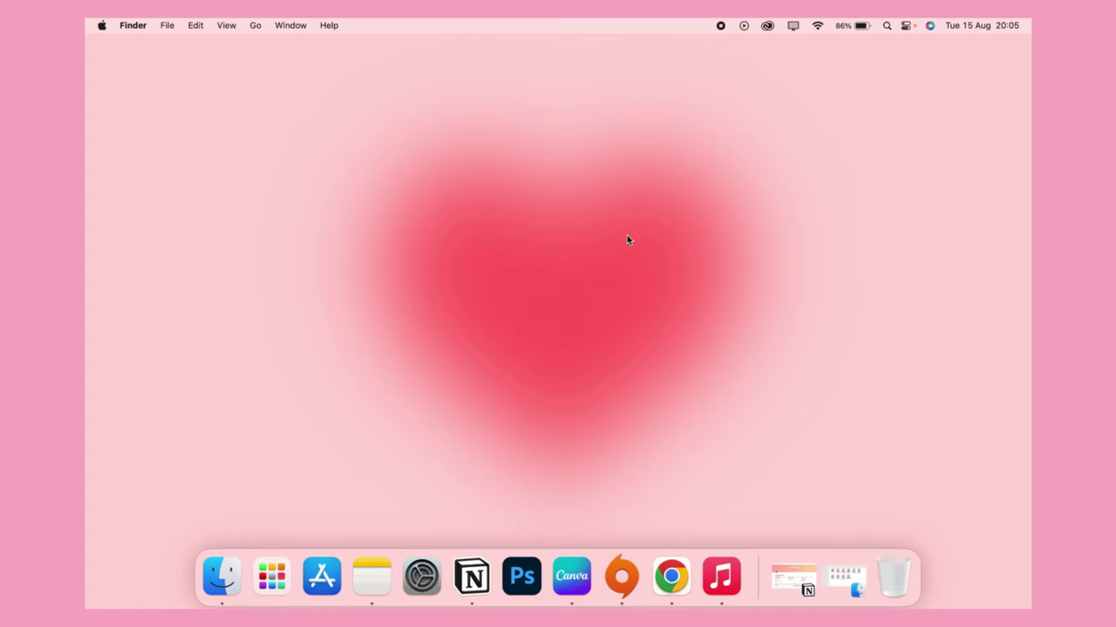
Raise the system volume a few steps, then lower it to about one step.
{"action": "key", "text": "XF86AudioRaiseVolume"}
{"action": "key", "text": "XF86AudioLowerVolume"}
{"action": "key", "text": "XF86AudioRaiseVolume"}
{"action": "key", "text": "XF86AudioRaiseVolume"}
{"action": "key", "text": "XF86AudioRaiseVolume"}
{"action": "key", "text": "XF86AudioRaiseVolume"}
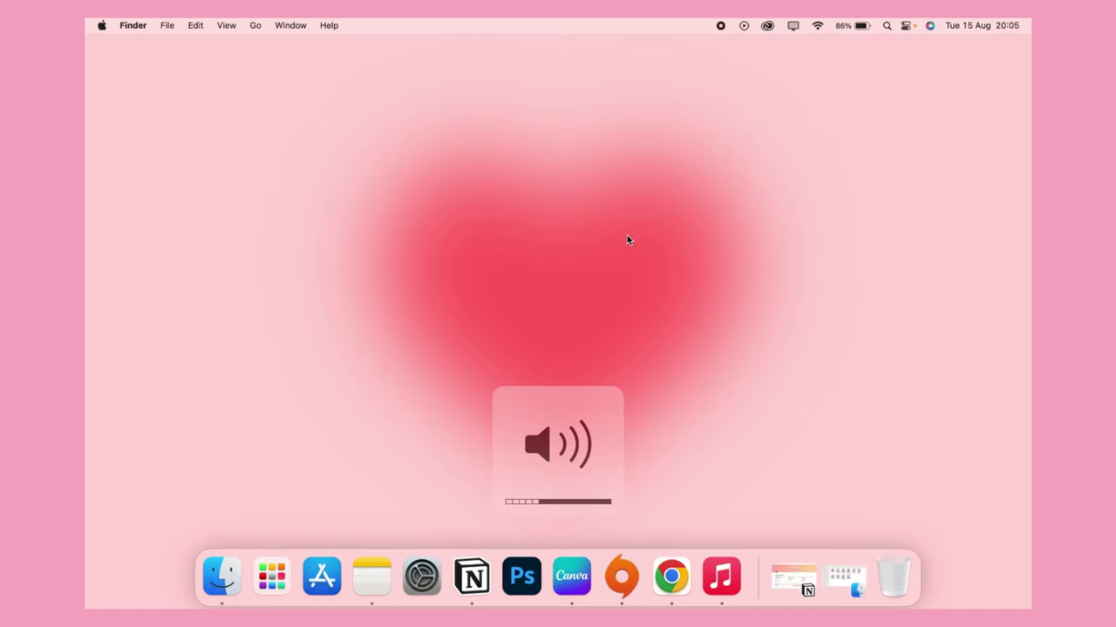
{"action": "key", "text": "XF86AudioLowerVolume"}
{"action": "key", "text": "XF86AudioLowerVolume"}
{"action": "key", "text": "XF86AudioLowerVolume"}
{"action": "key", "text": "XF86AudioLowerVolume"}
{"action": "key", "text": "XF86AudioLowerVolume"}
Dim the screen brightness slightly, then brighten it back up.
{"action": "key", "text": "XF86MonBrightnessDown"}
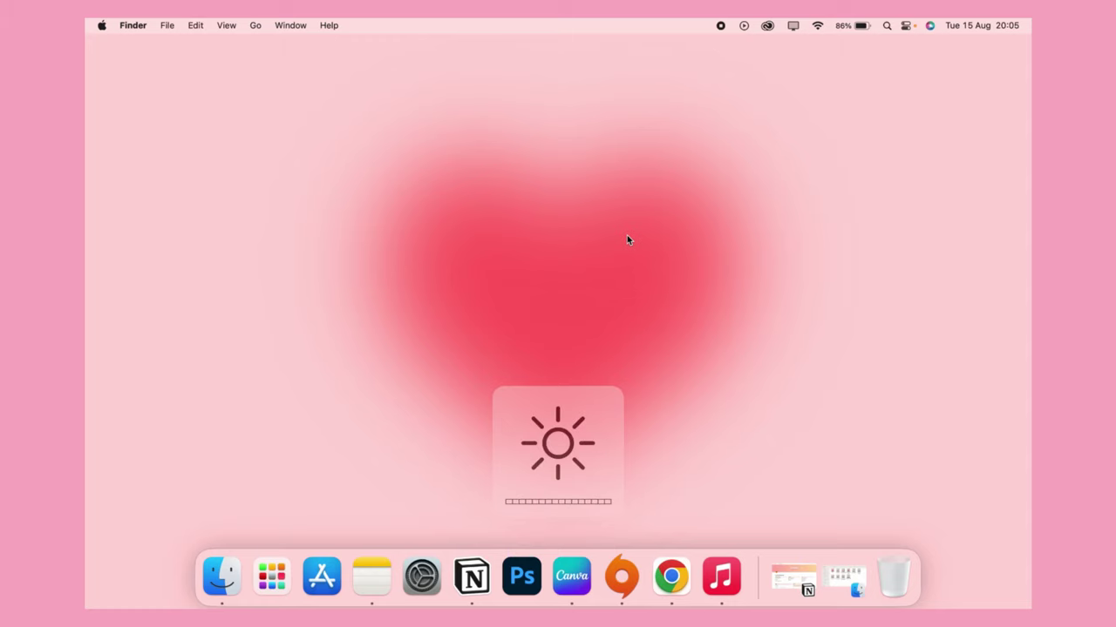
{"action": "key", "text": "XF86MonBrightnessDown"}
{"action": "key", "text": "XF86MonBrightnessDown"}
{"action": "key", "text": "XF86MonBrightnessDown"}
{"action": "key", "text": "XF86MonBrightnessUp"}
{"action": "key", "text": "XF86MonBrightnessUp"}
{"action": "key", "text": "XF86MonBrightnessUp"}
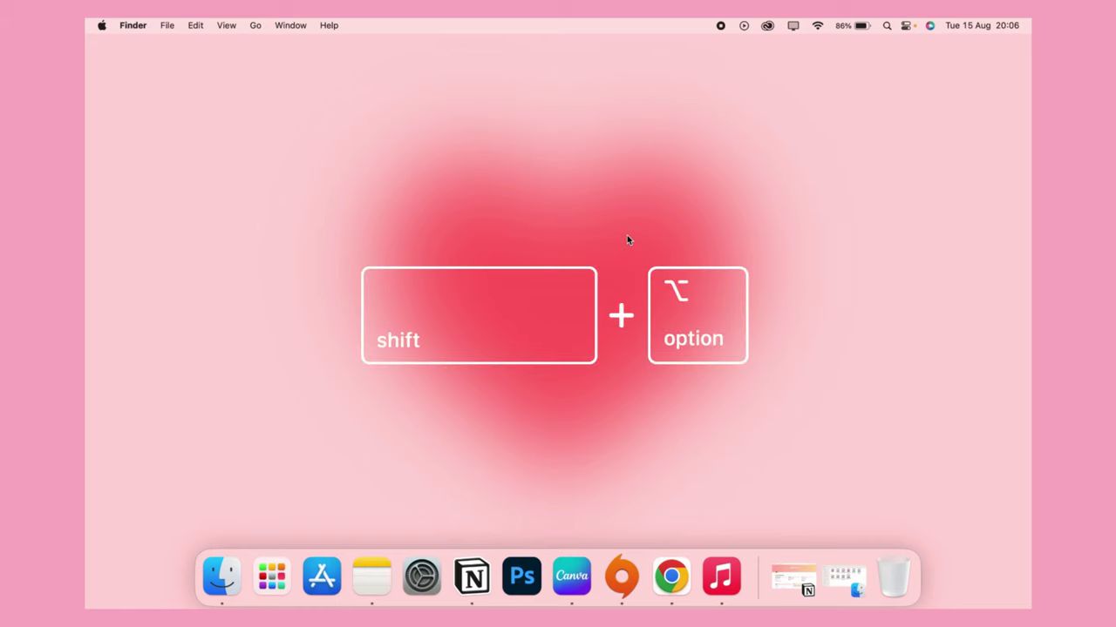
With Shift+Option, nudge volume up and down a quarter step, then brightness by a quarter step.
{"action": "key", "text": "shift+alt+XF86AudioRaiseVolume"}
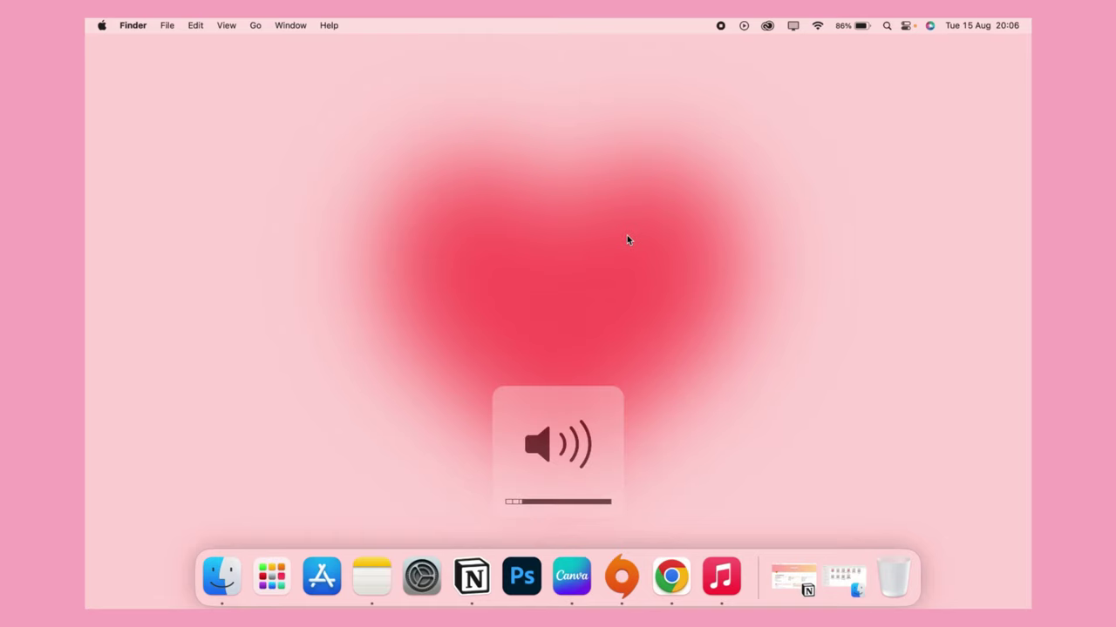
{"action": "key", "text": "shift+alt+XF86AudioRaiseVolume"}
{"action": "key", "text": "shift+alt+XF86AudioLowerVolume"}
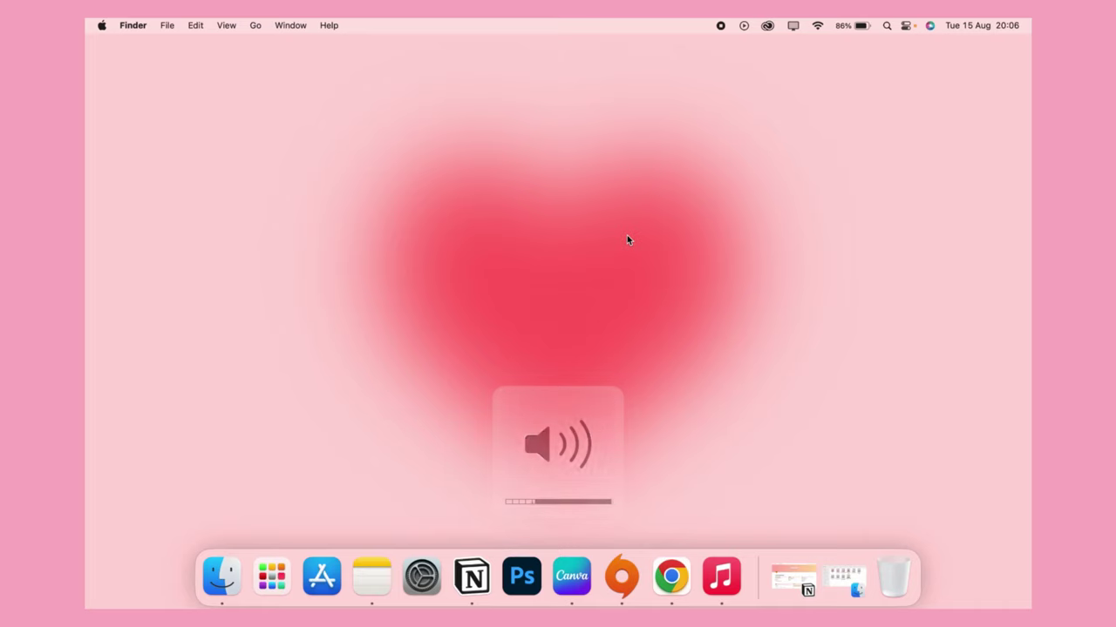
{"action": "key", "text": "XF86MonBrightnessDown"}
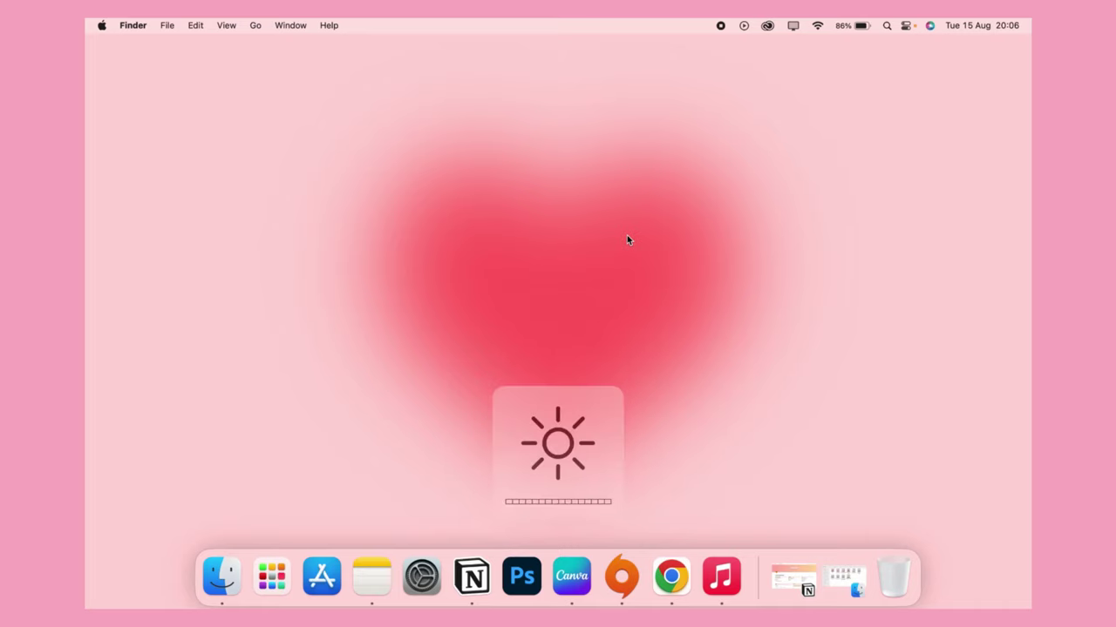
{"action": "key", "text": "XF86MonBrightnessDown"}
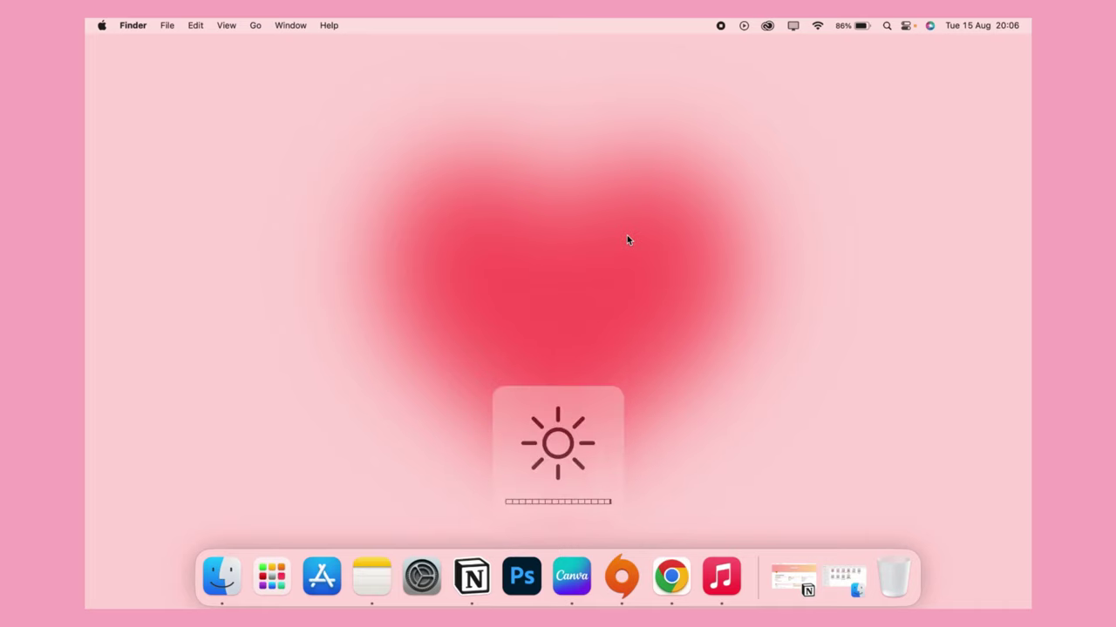